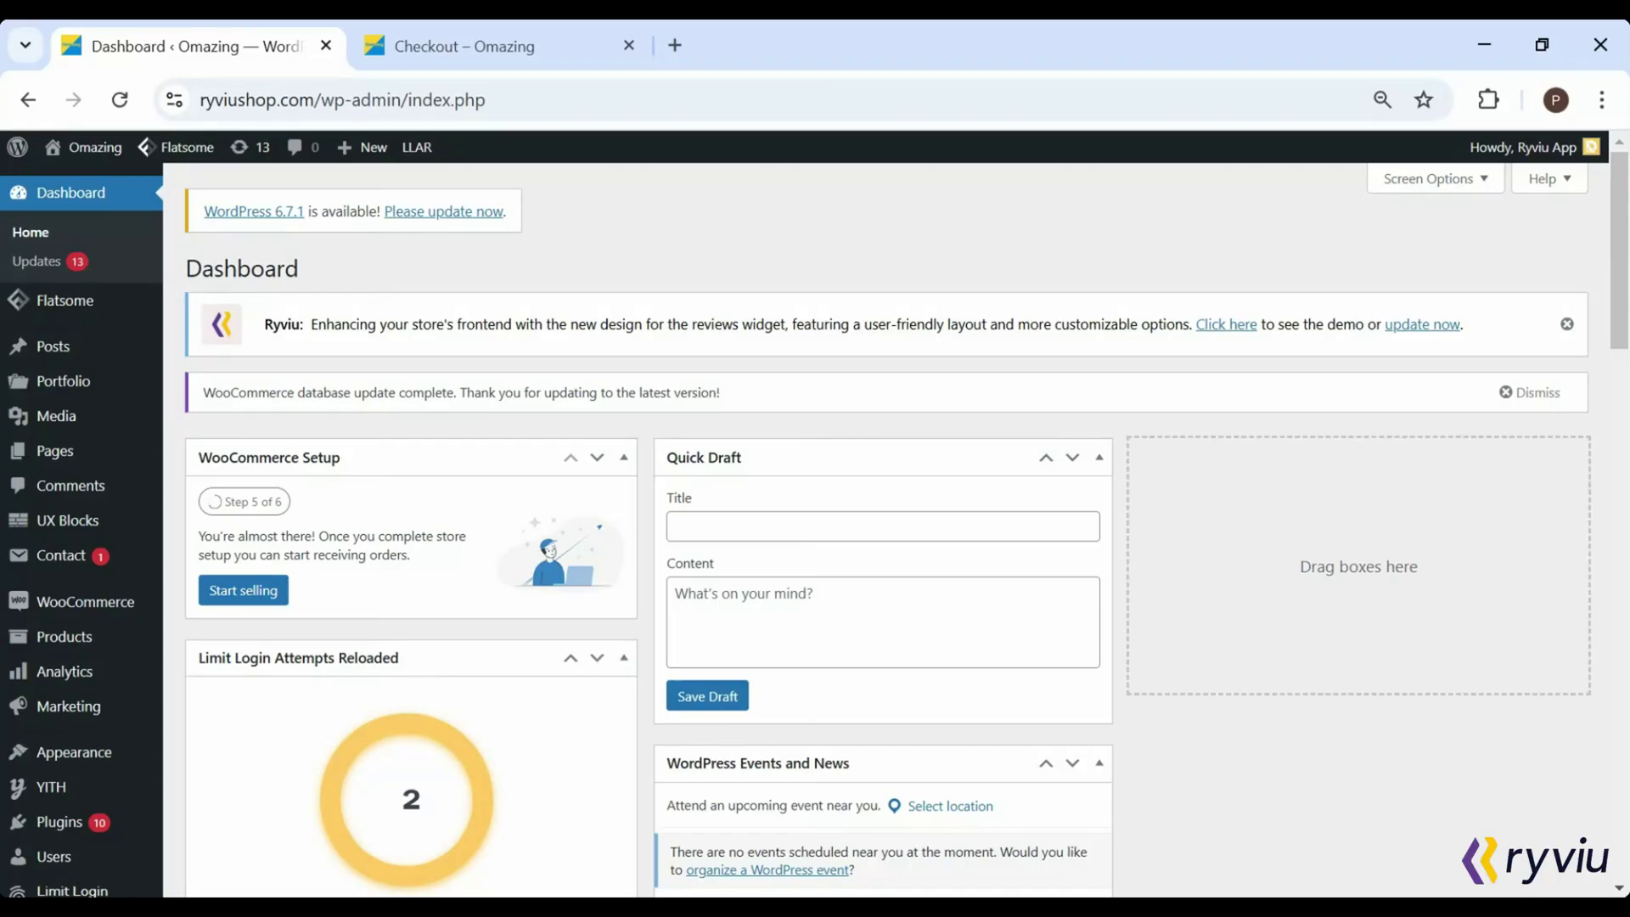
Review the store's live checkout page before changing it
{"action": "left_click", "coordinate": [523, 38]}
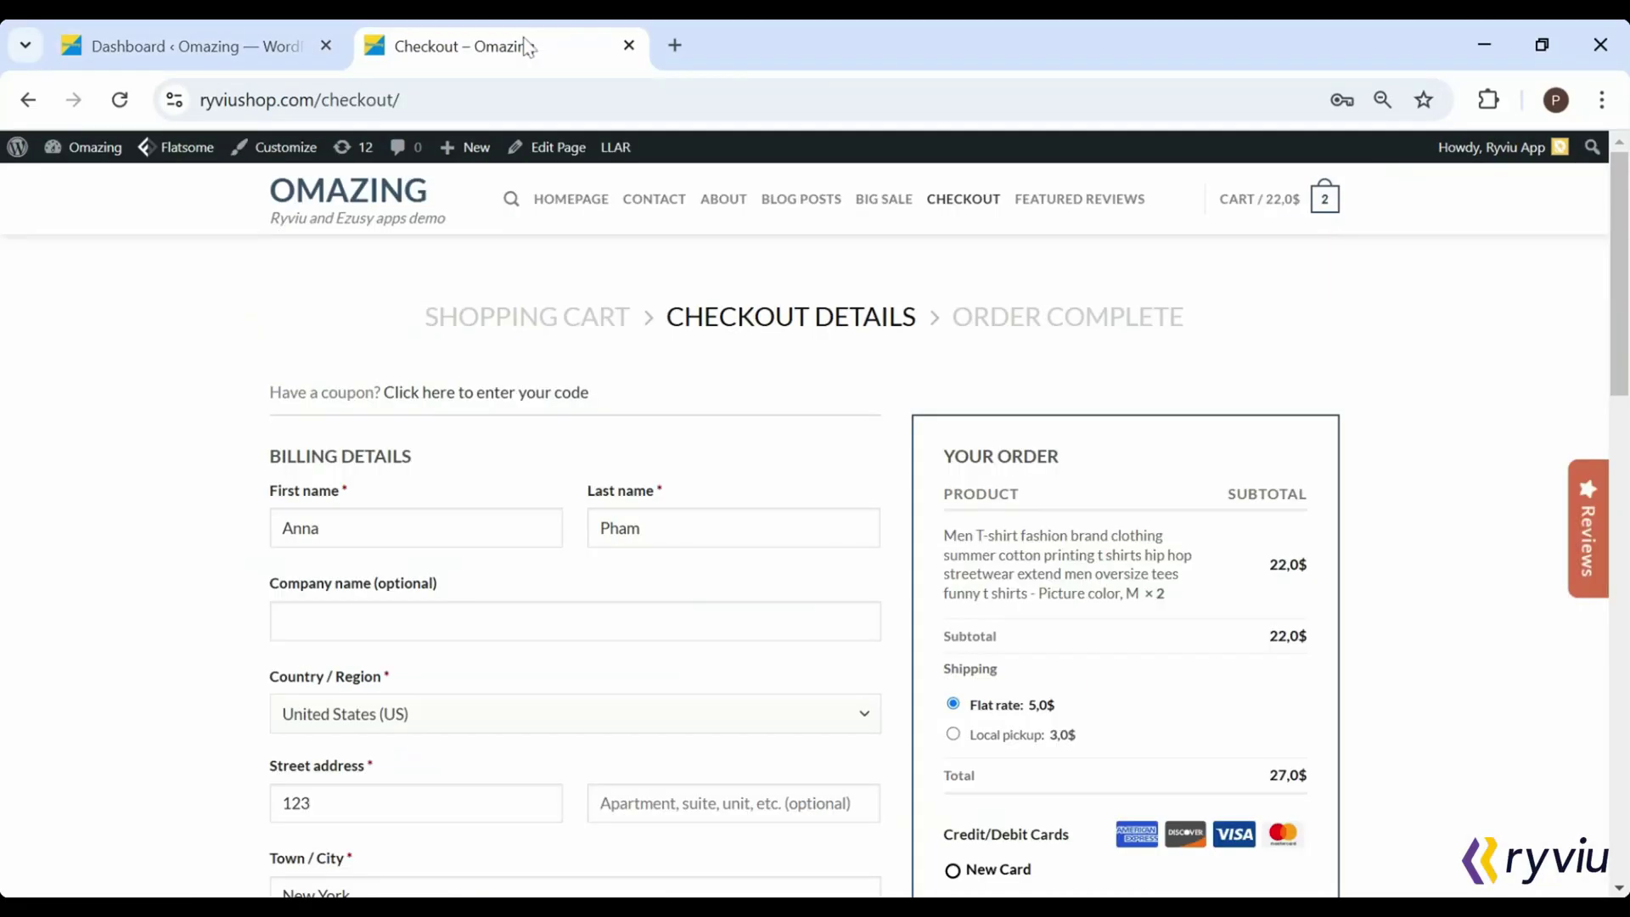
{"action": "left_click_drag", "start_coordinate": [1615, 293], "coordinate": [1615, 523]}
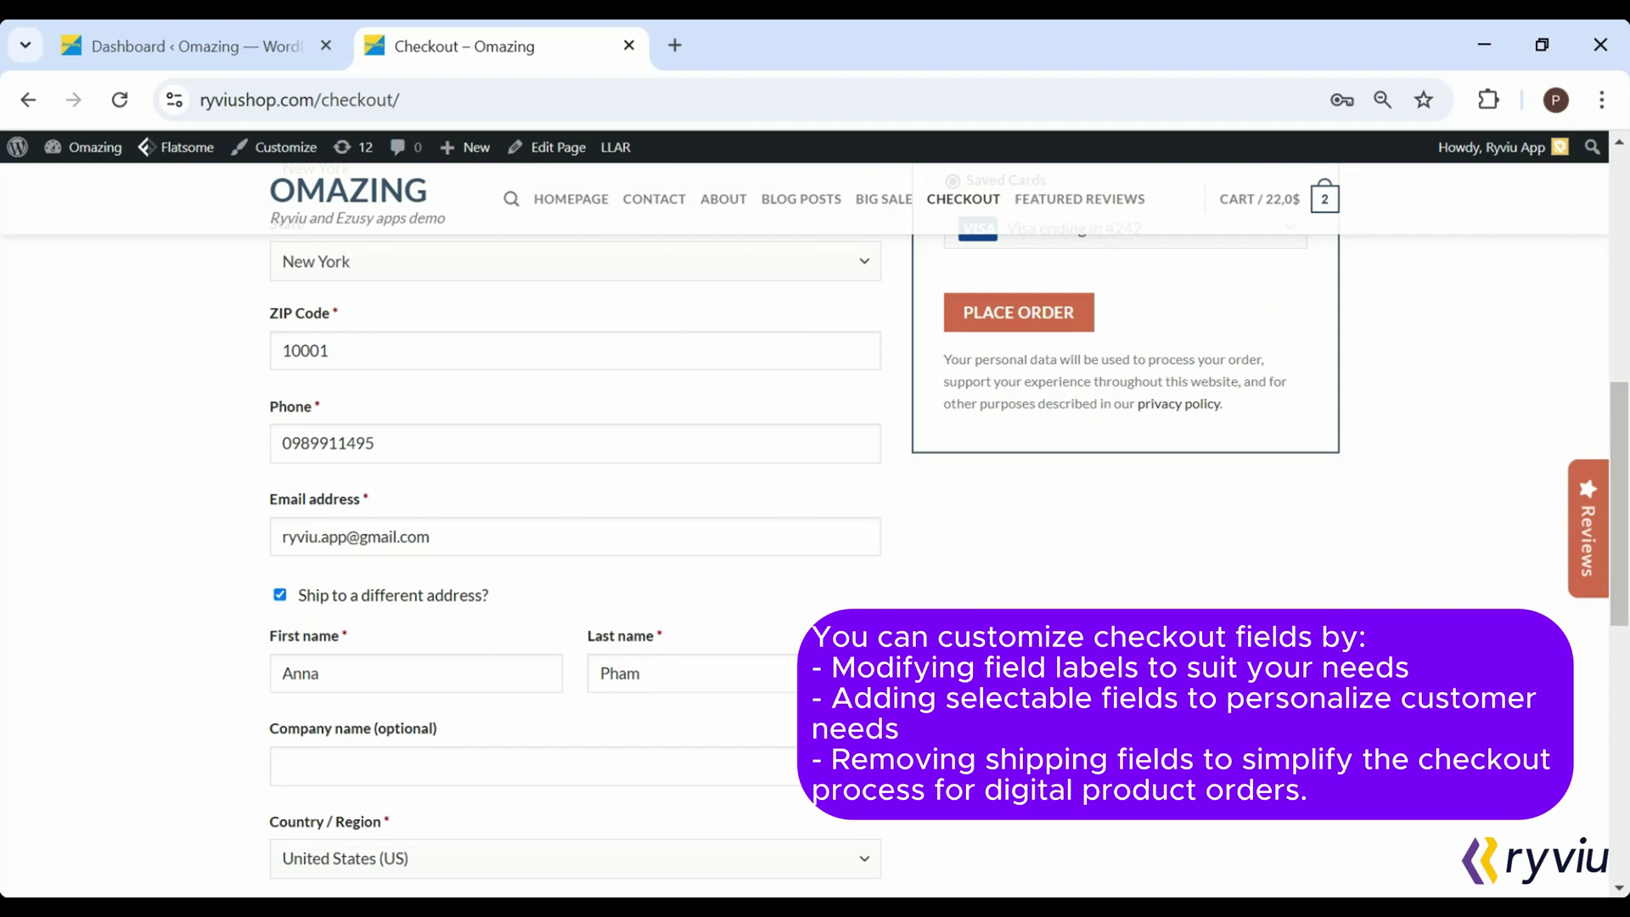
{"action": "left_click_drag", "start_coordinate": [1619, 467], "coordinate": [1620, 238]}
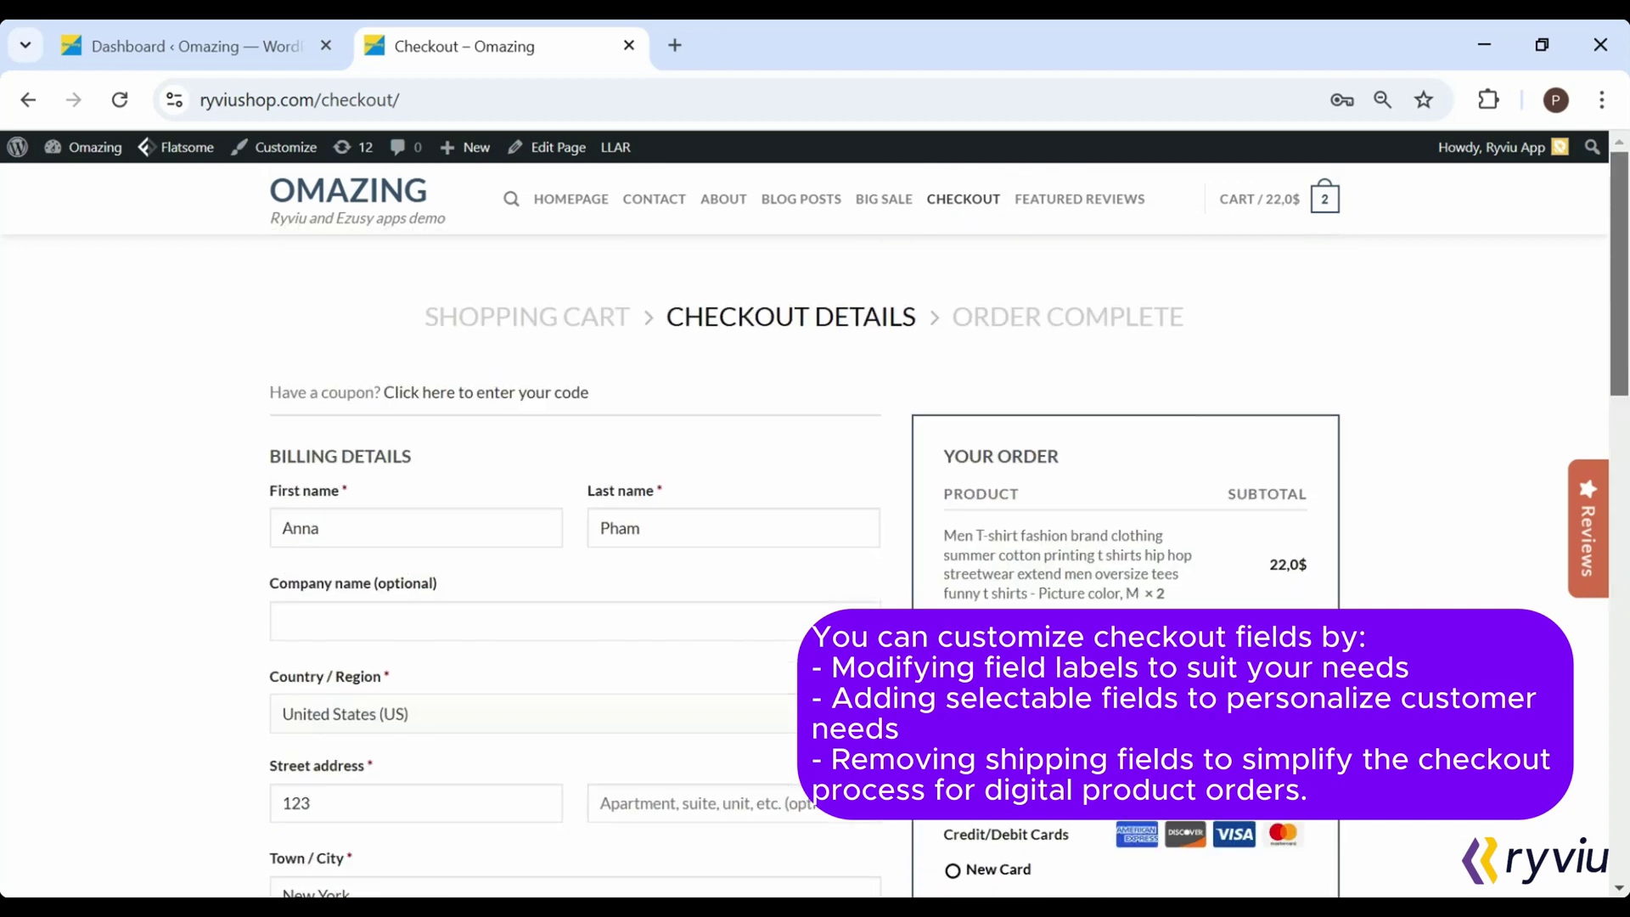
Find 'Checkout field editor', then install and activate ThemeHigh's Checkout Field Editor for WooCommerce
{"action": "left_click", "coordinate": [260, 51]}
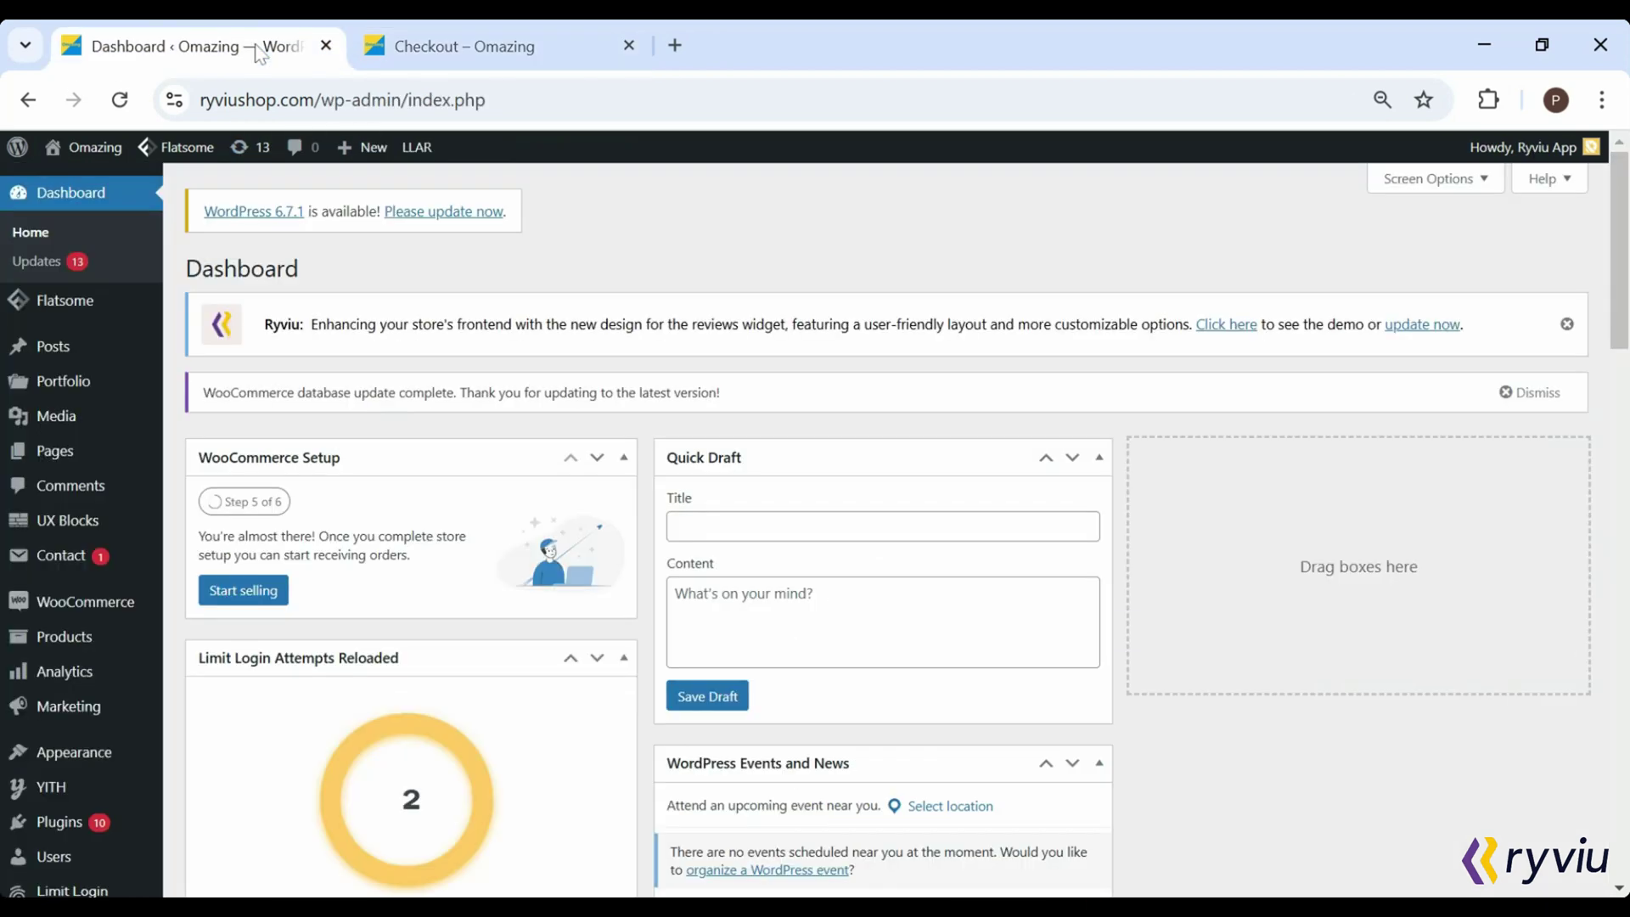
{"action": "mouse_move", "coordinate": [136, 824]}
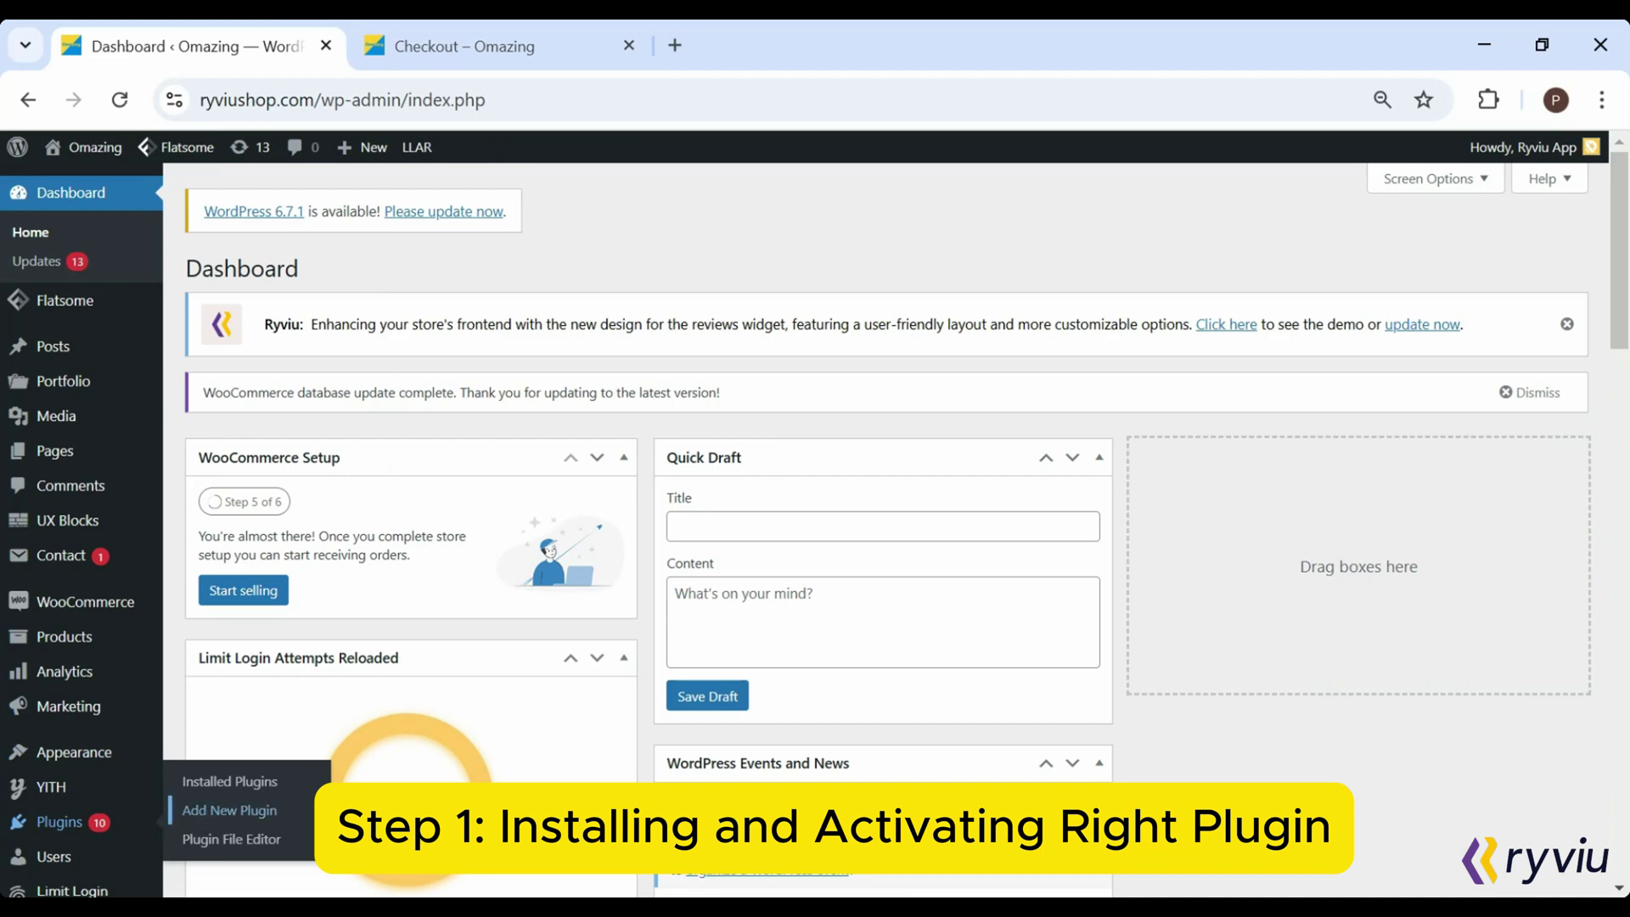
{"action": "left_click", "coordinate": [210, 811]}
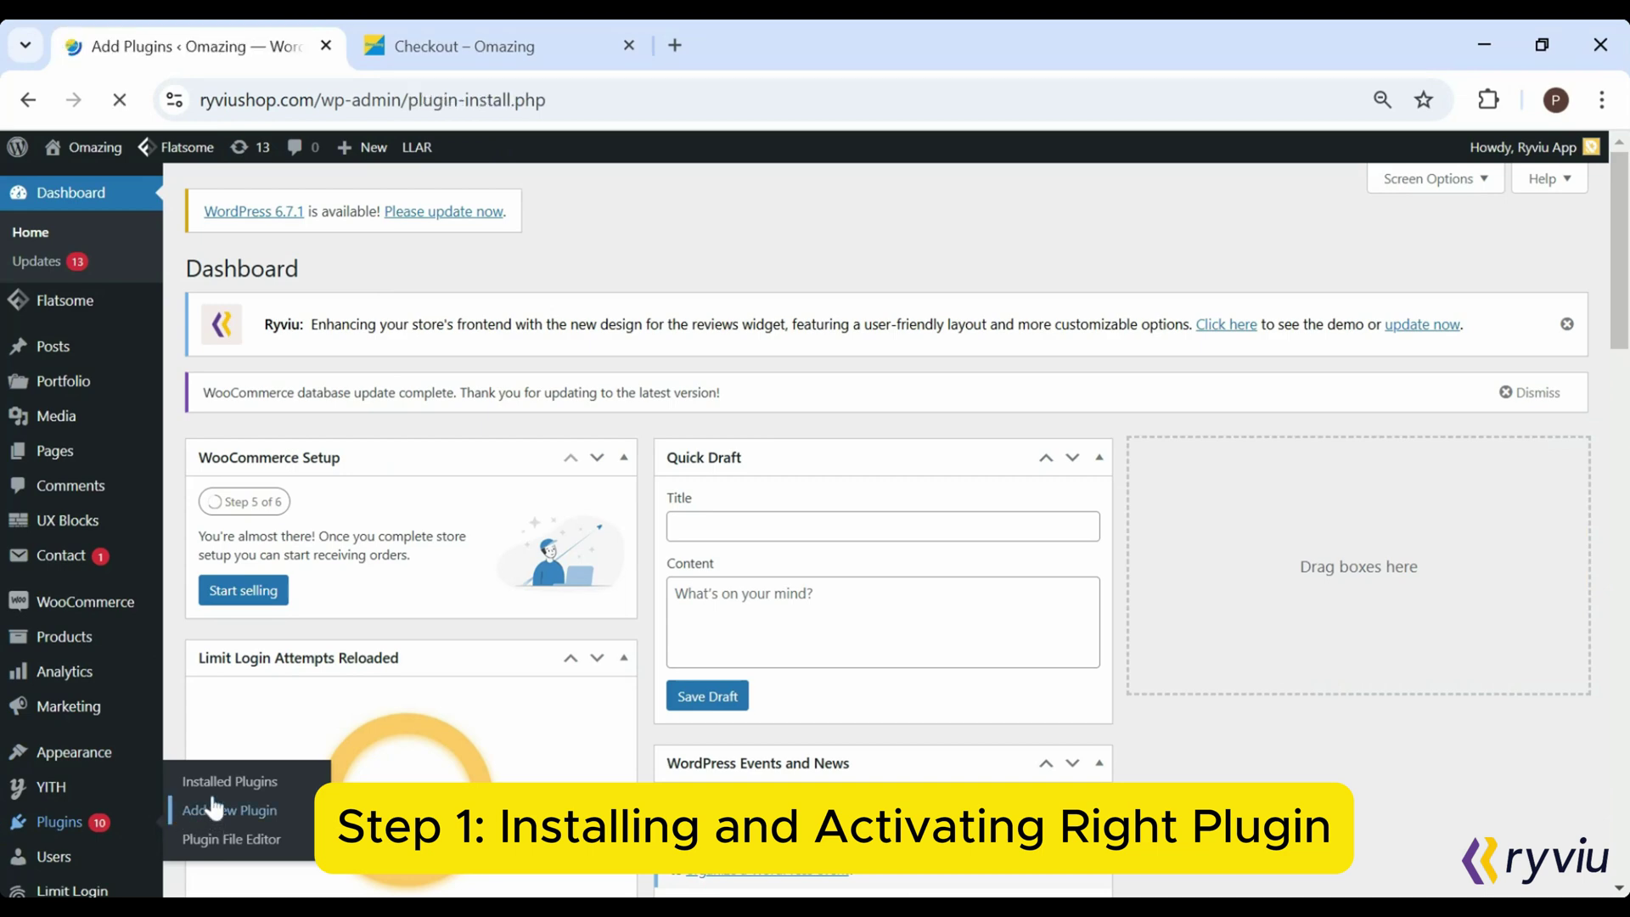
{"action": "left_click", "coordinate": [1221, 400]}
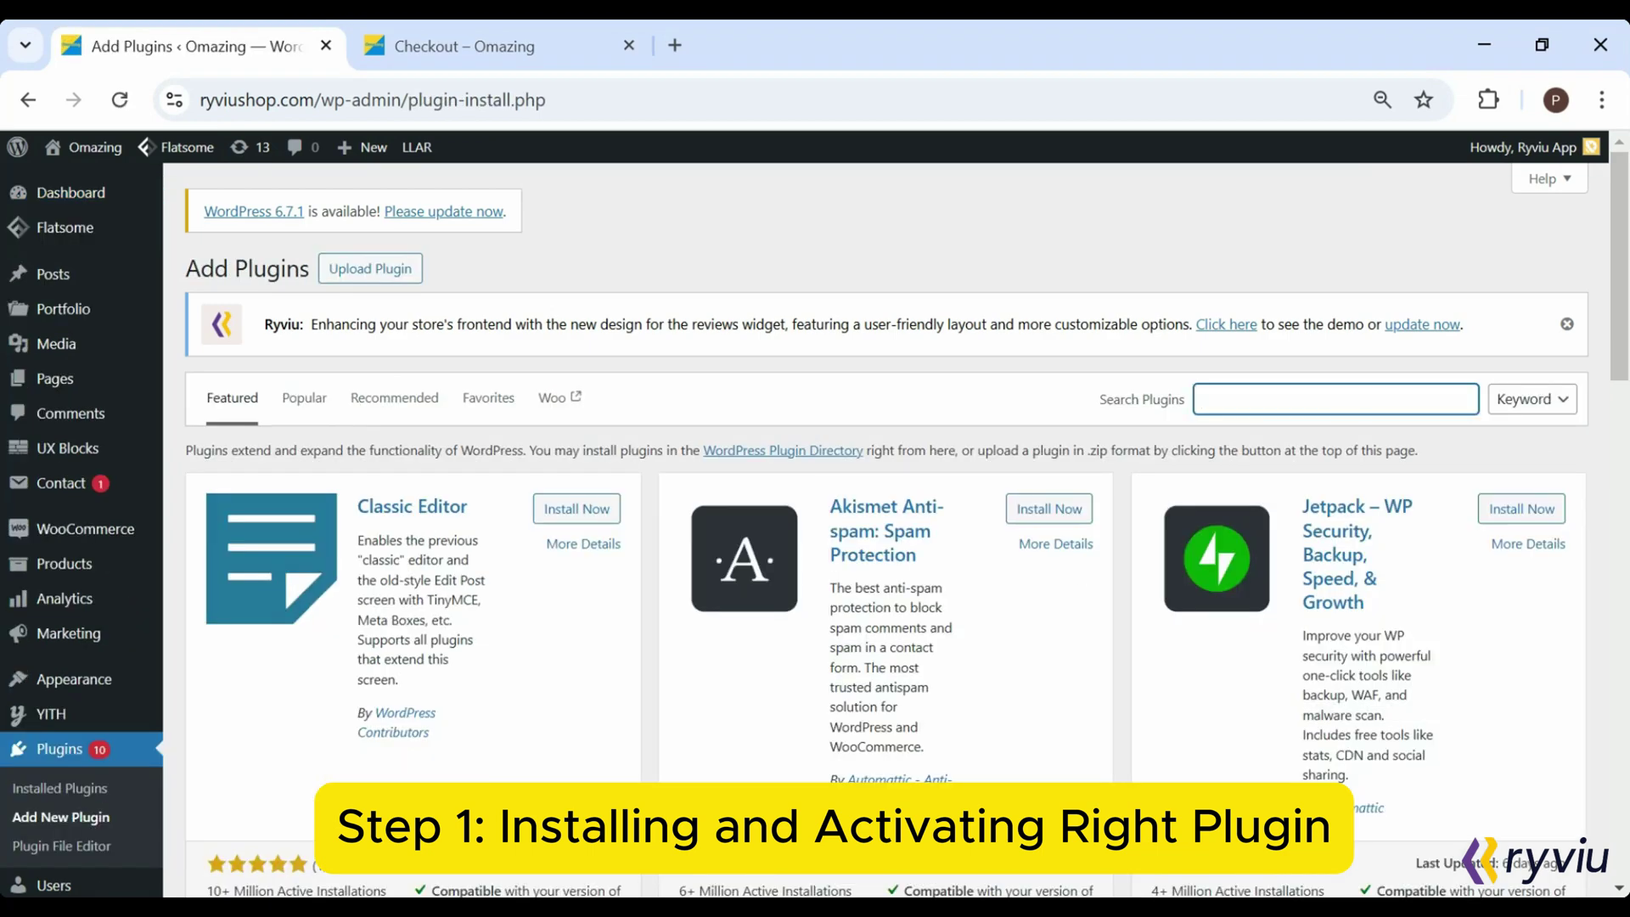
{"action": "type", "text": "Checkout fiel"}
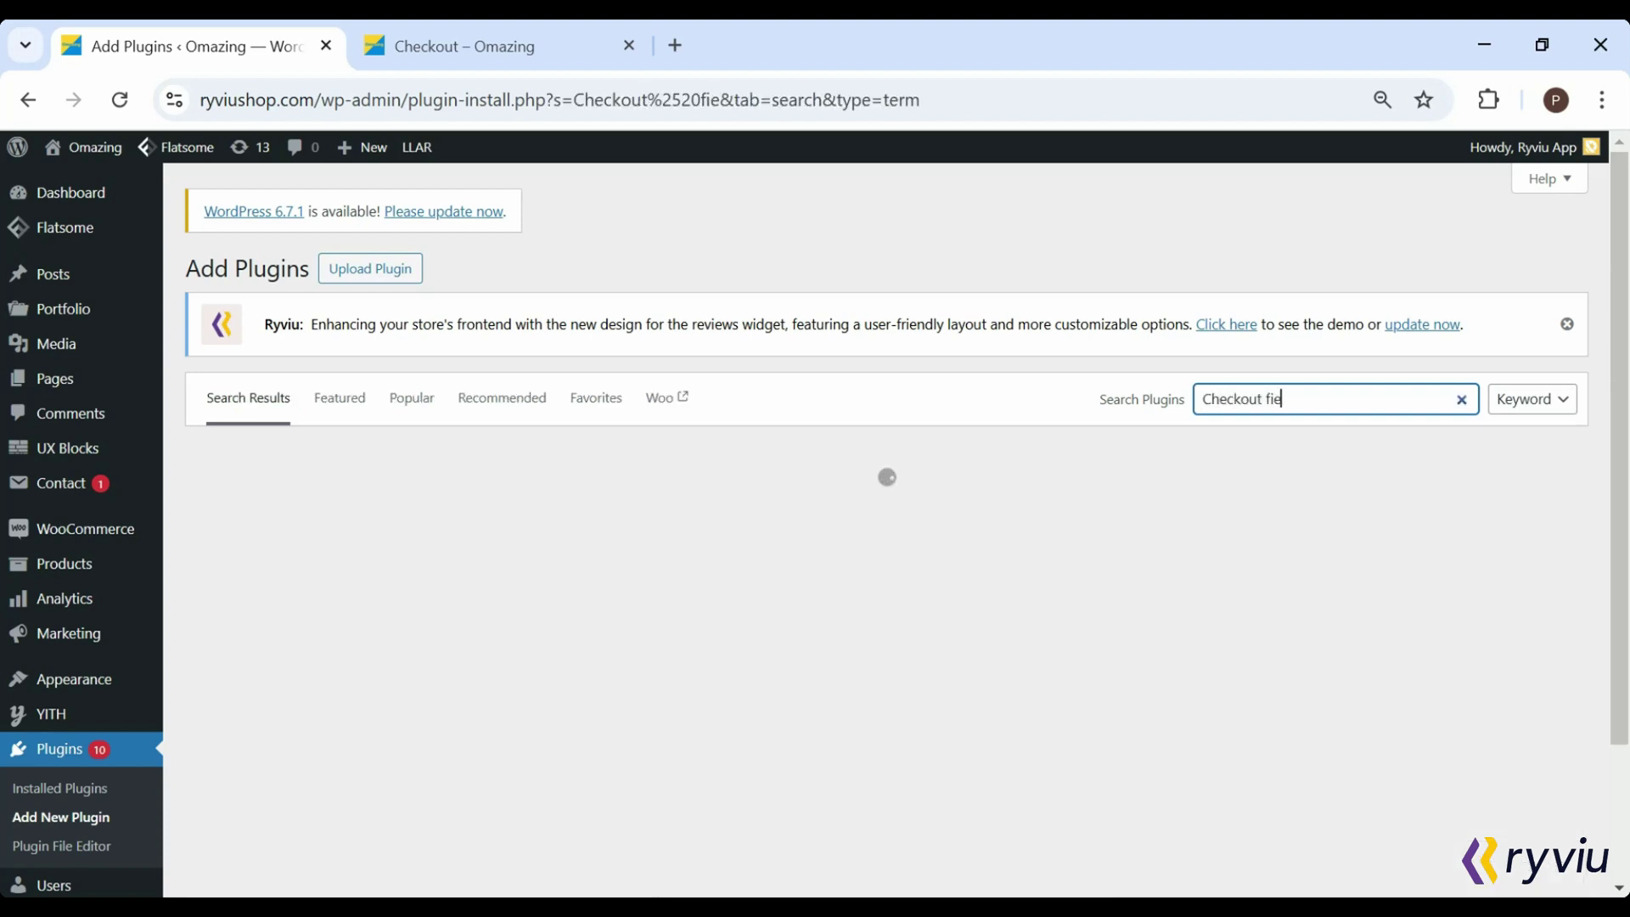
{"action": "type", "text": "d editor"}
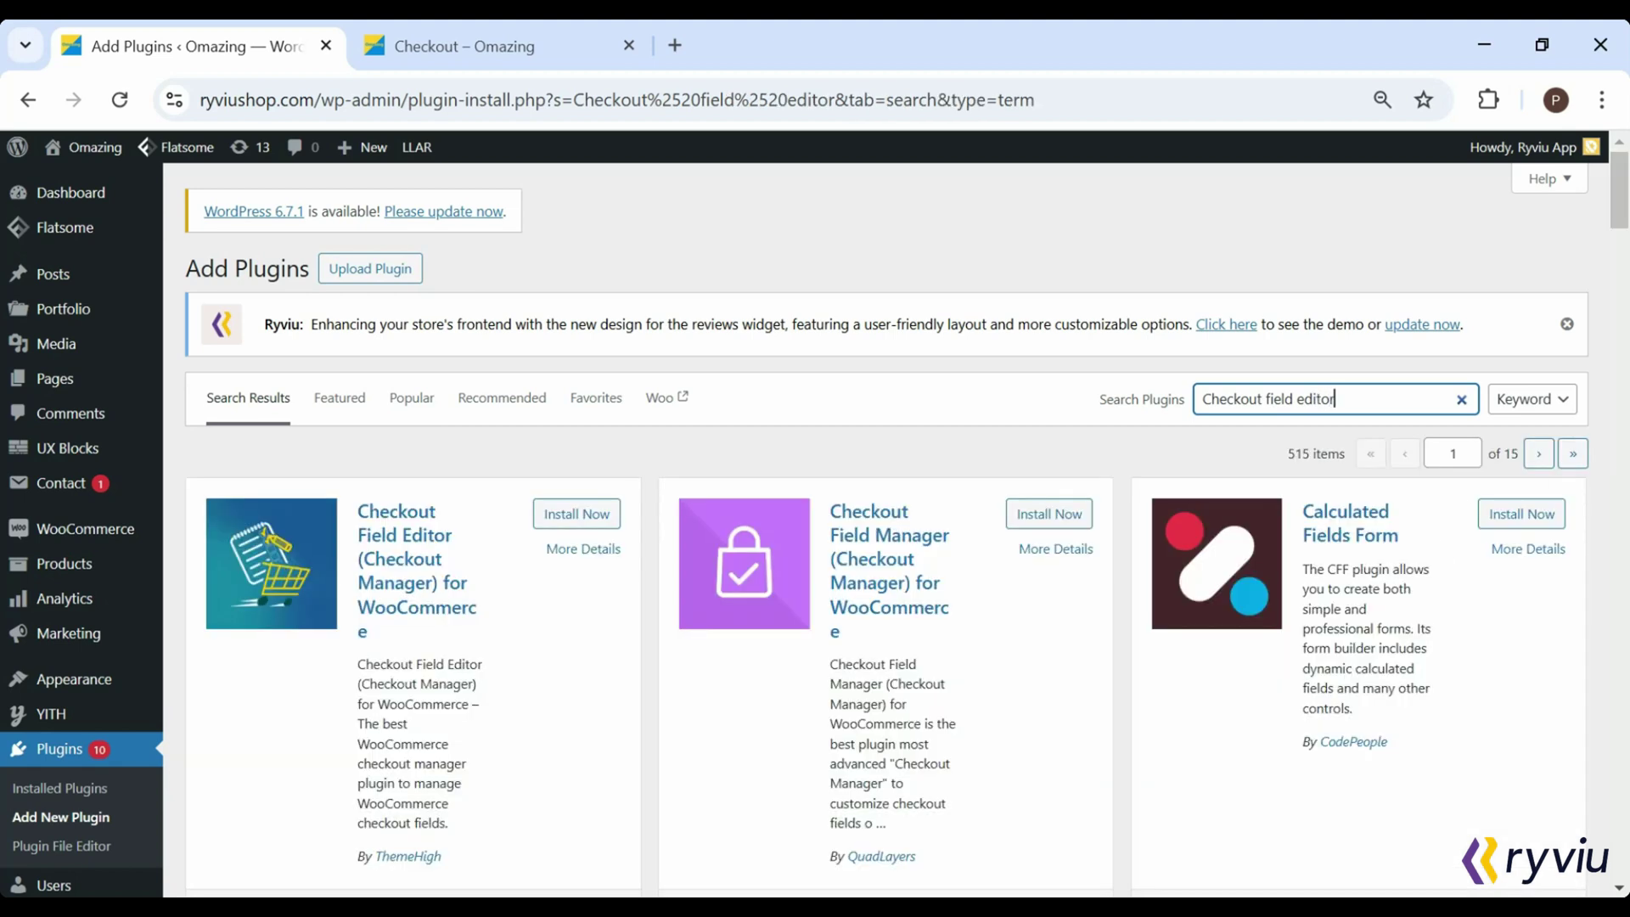
{"action": "left_click_drag", "start_coordinate": [1617, 208], "coordinate": [1617, 222]}
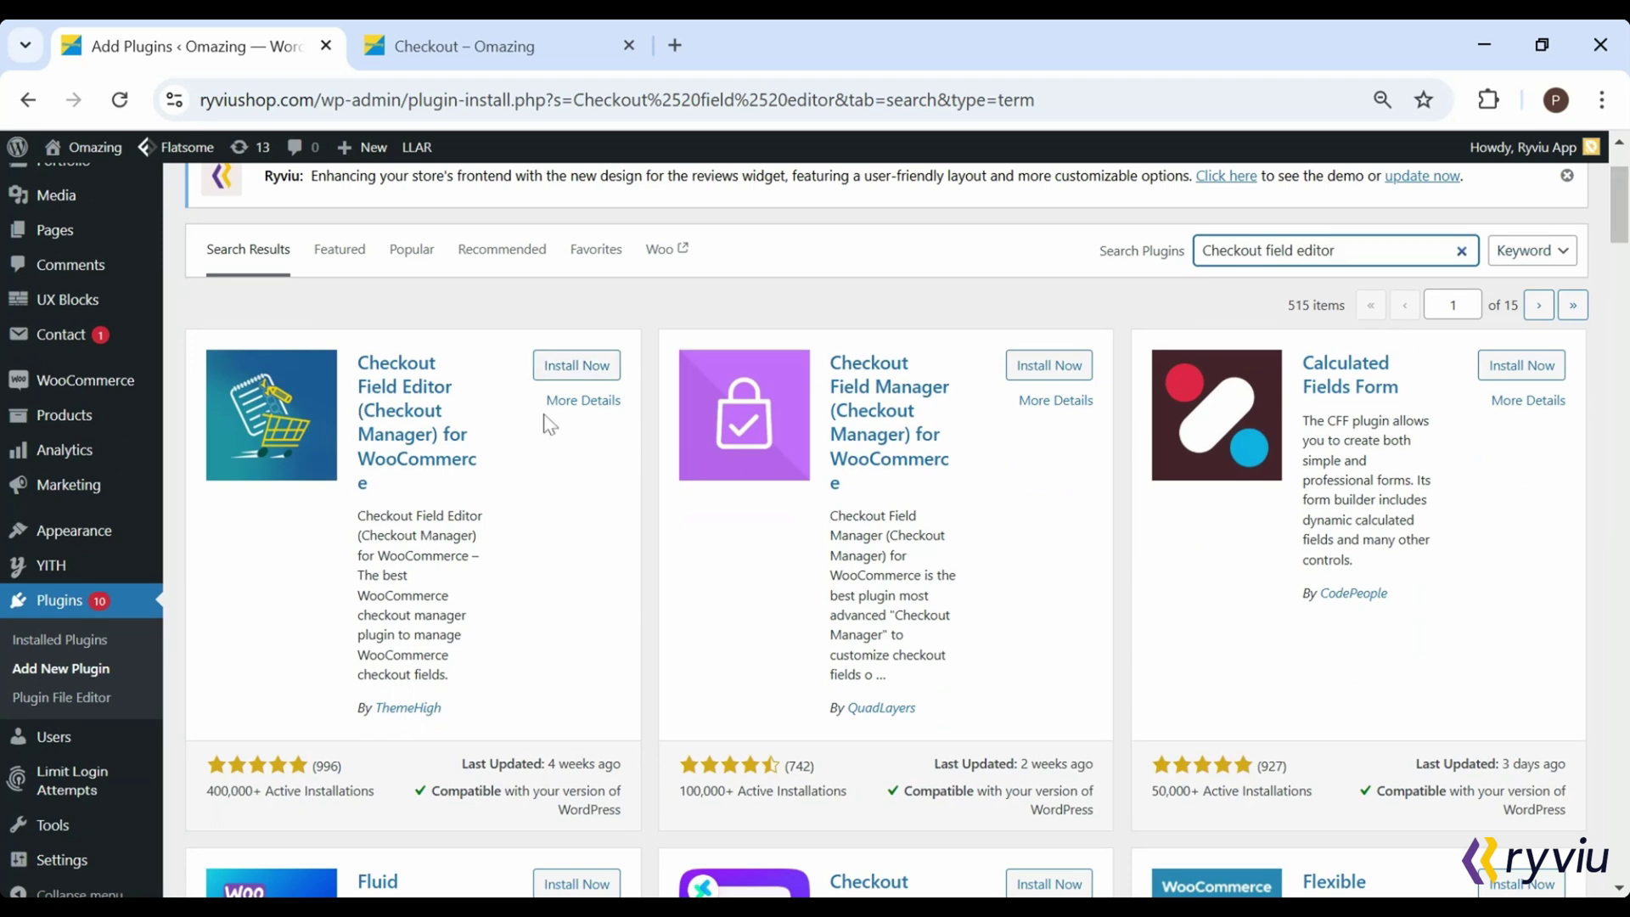
{"action": "left_click", "coordinate": [575, 366]}
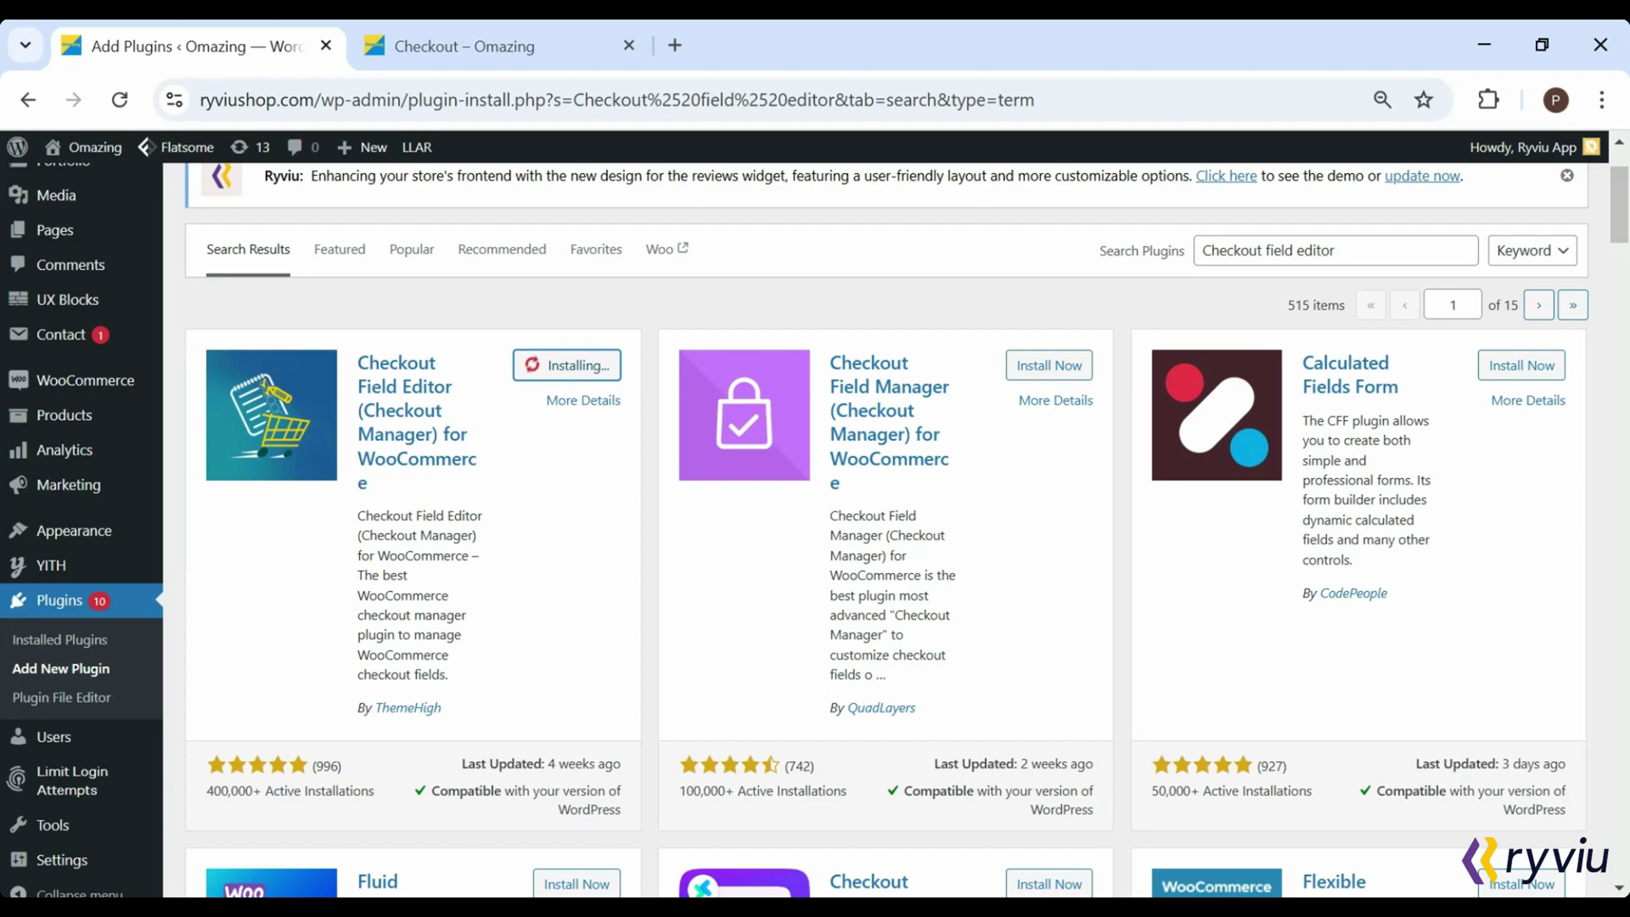
{"action": "left_click", "coordinate": [599, 370]}
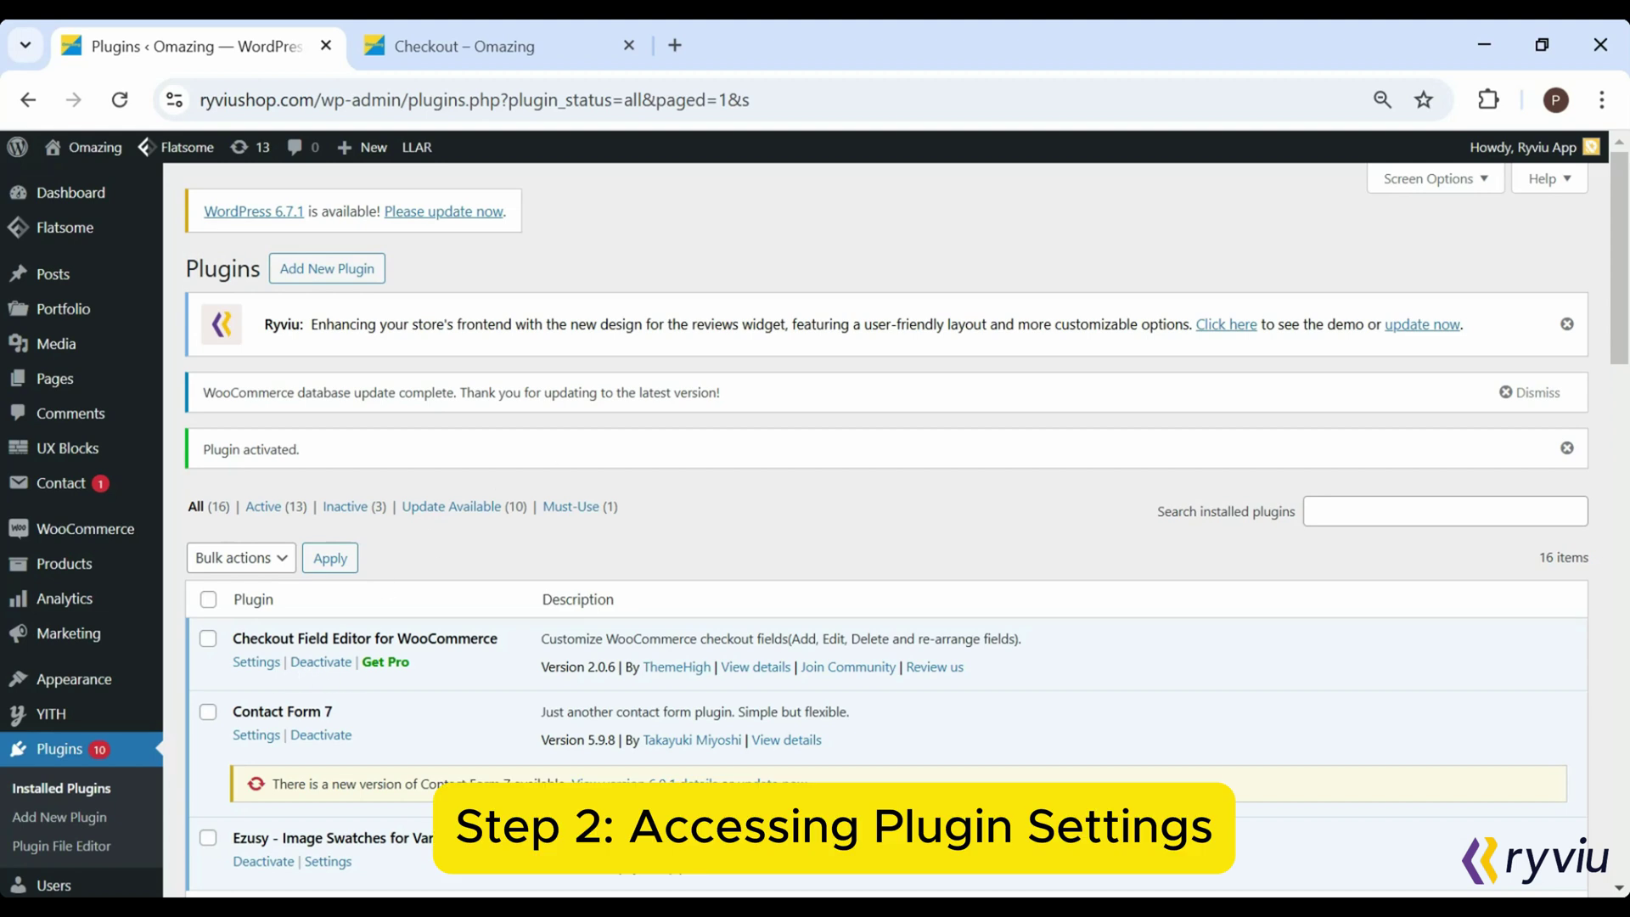
Open the Checkout Field Editor settings from its link in the Plugins list
{"action": "left_click", "coordinate": [255, 662]}
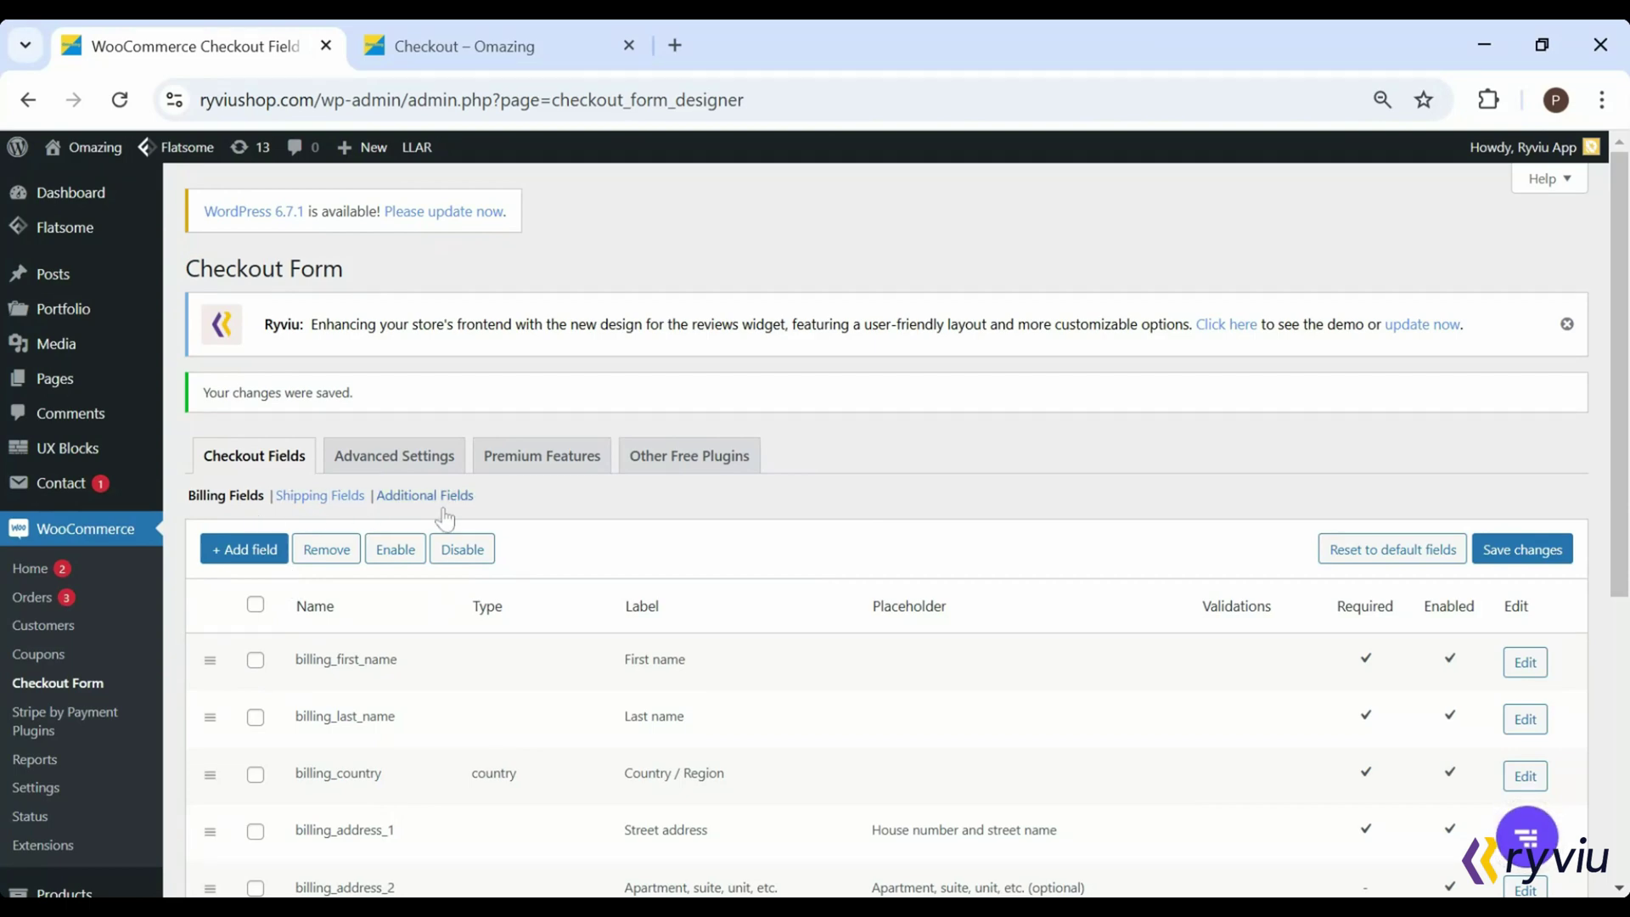
Re-save the billing_address_1 Street address field unchanged
{"action": "scroll", "coordinate": [886, 526], "scroll_direction": "down", "scroll_amount": 4}
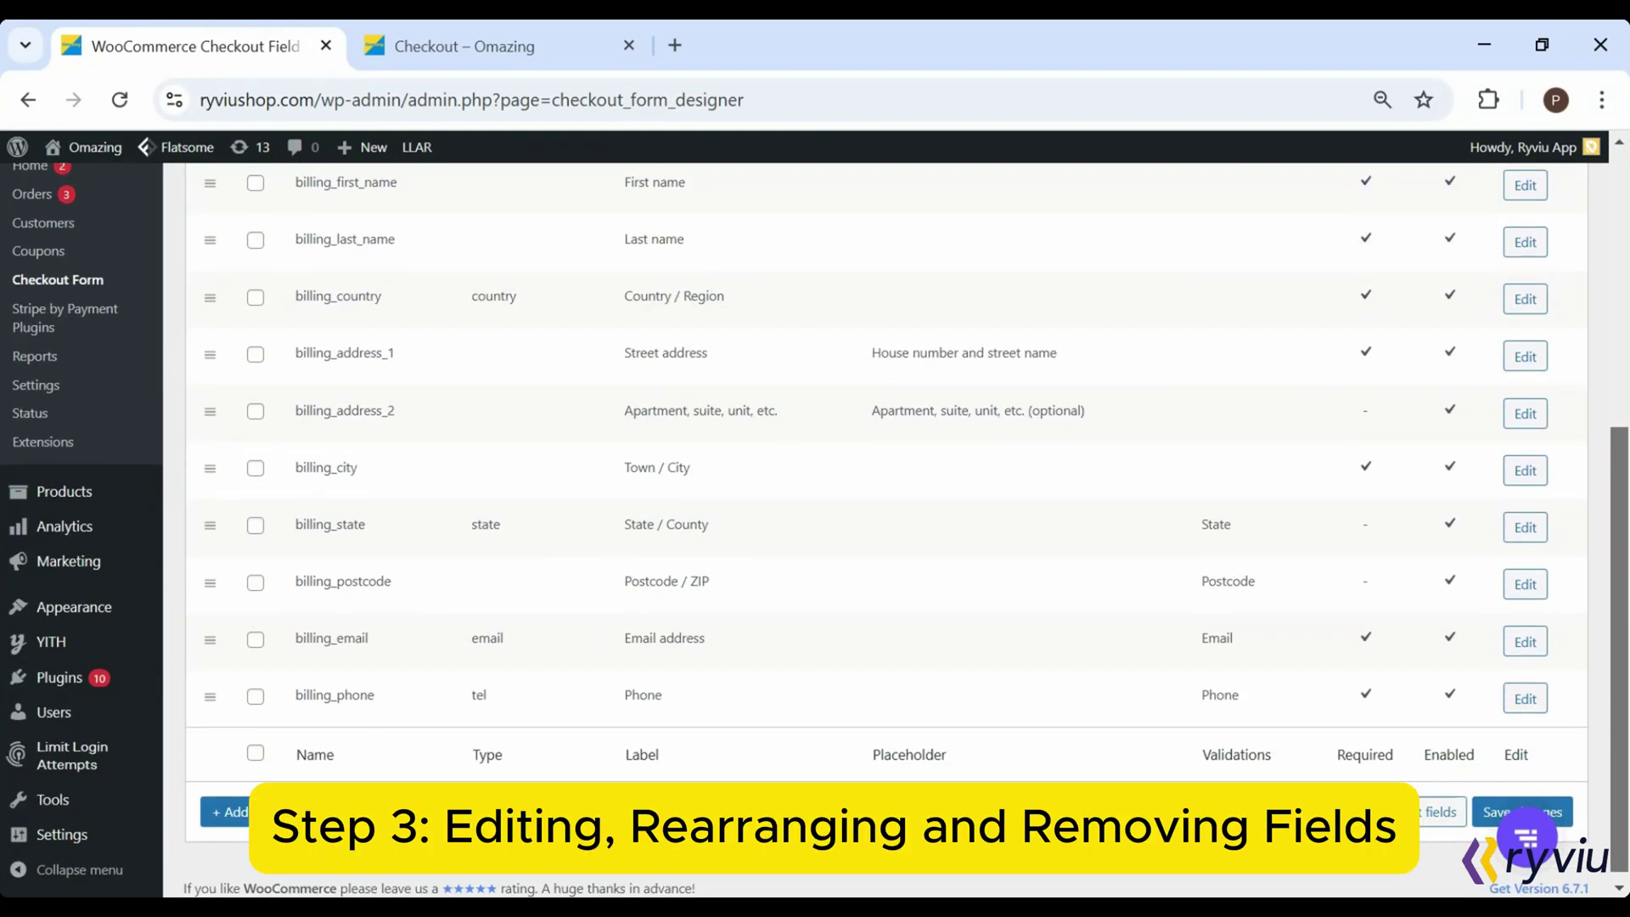
{"action": "scroll", "coordinate": [1494, 679], "scroll_direction": "up", "scroll_amount": 3}
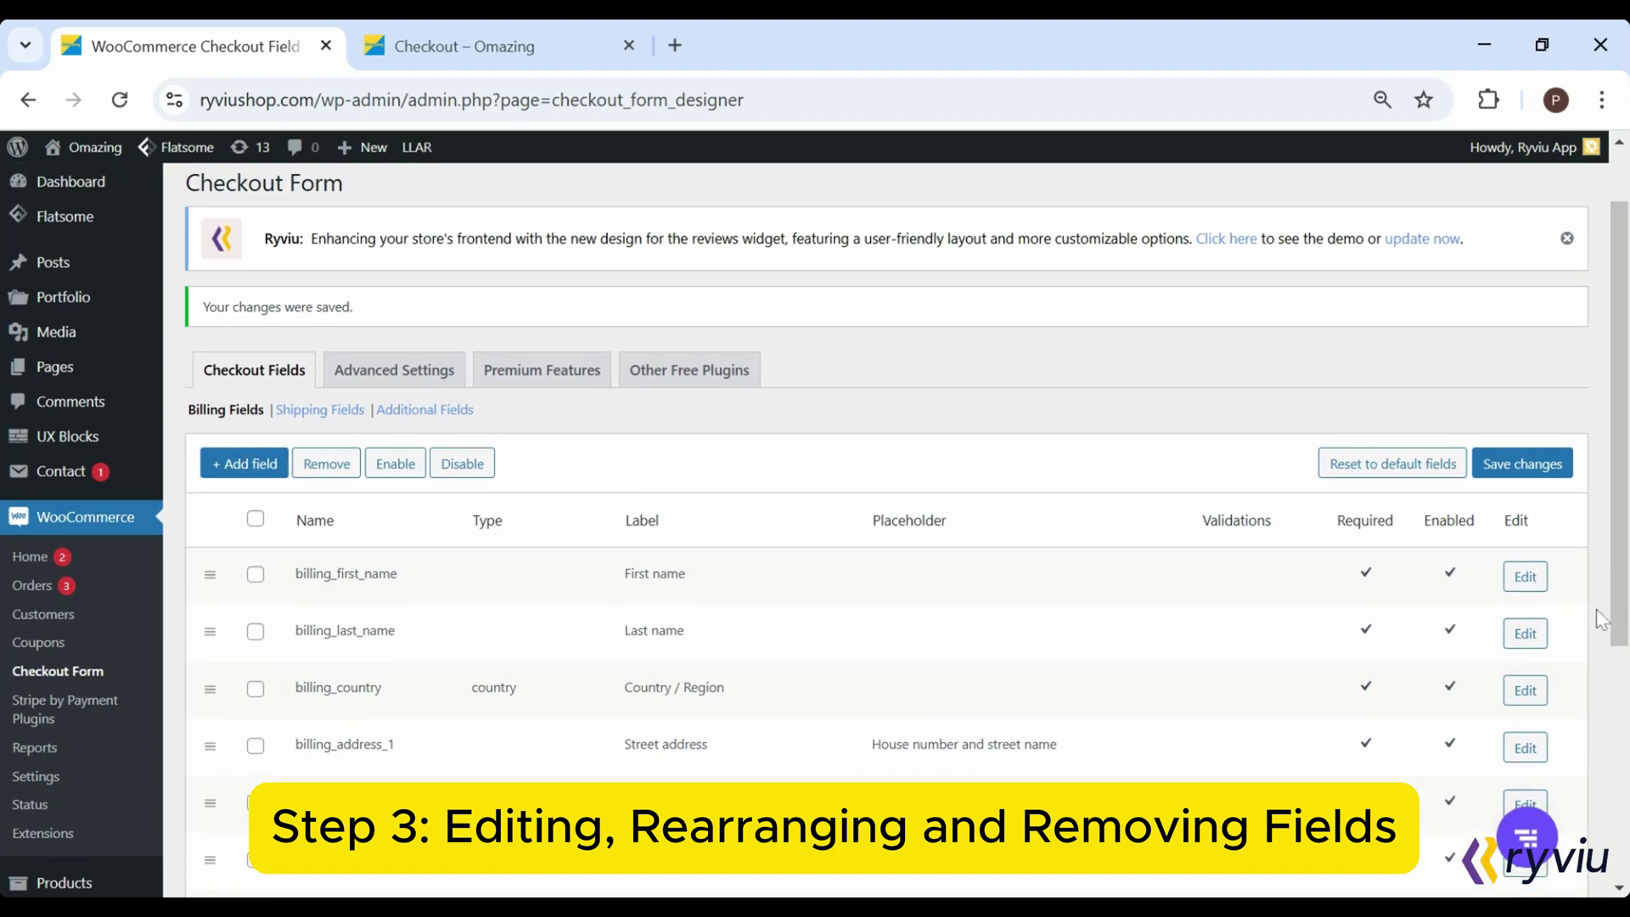
{"action": "scroll", "coordinate": [1574, 705], "scroll_direction": "down", "scroll_amount": 1}
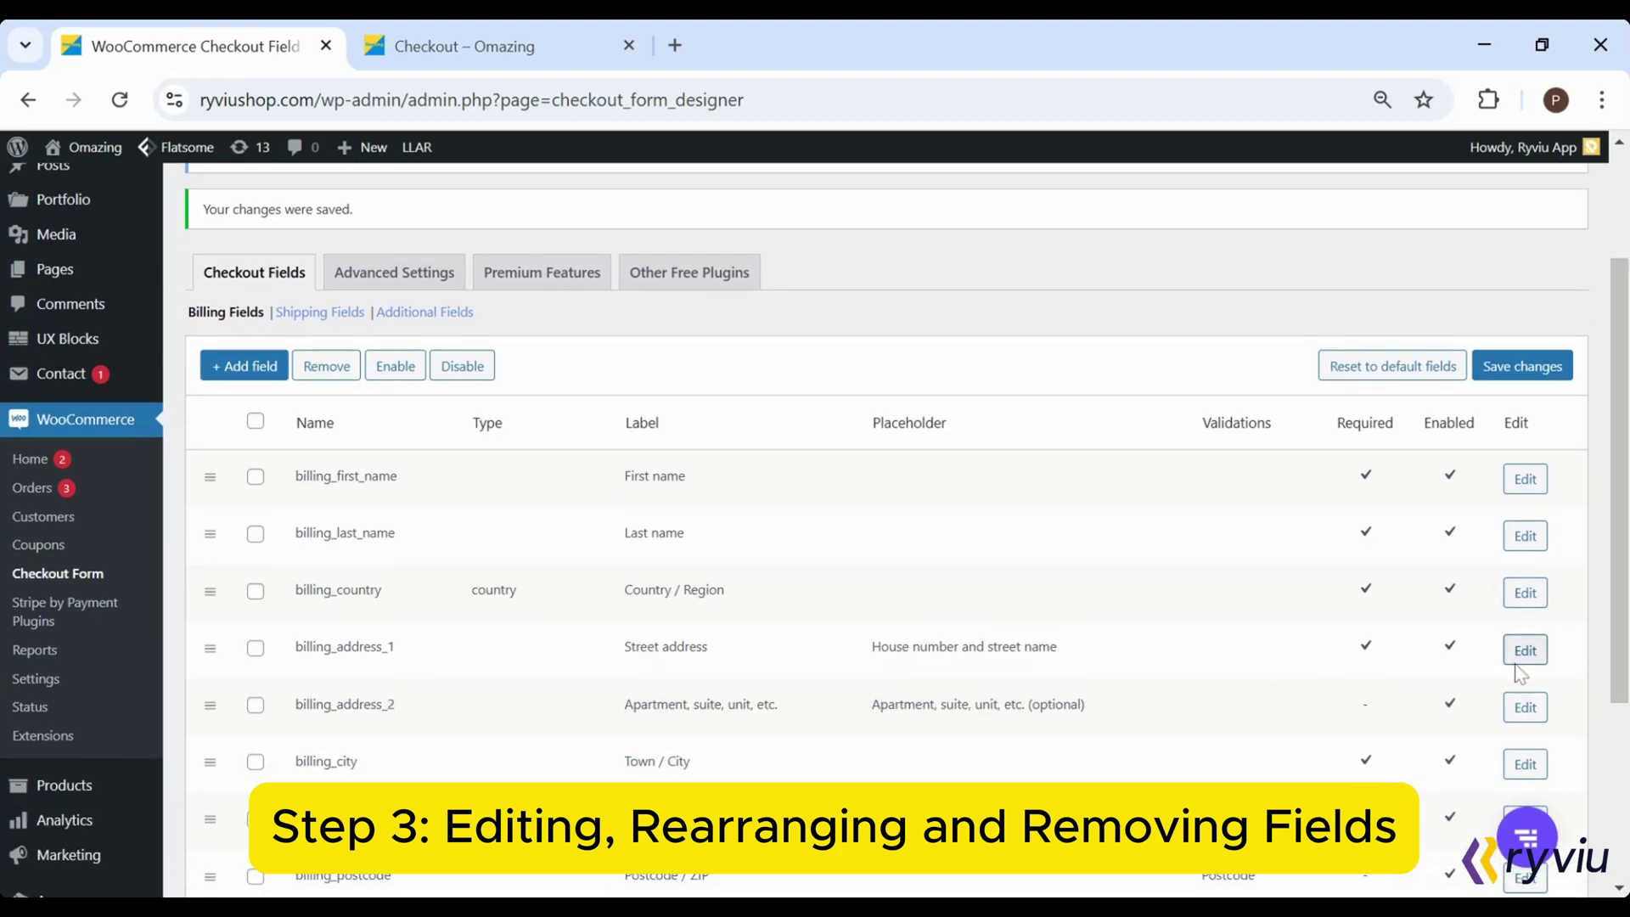
{"action": "left_click", "coordinate": [1523, 650]}
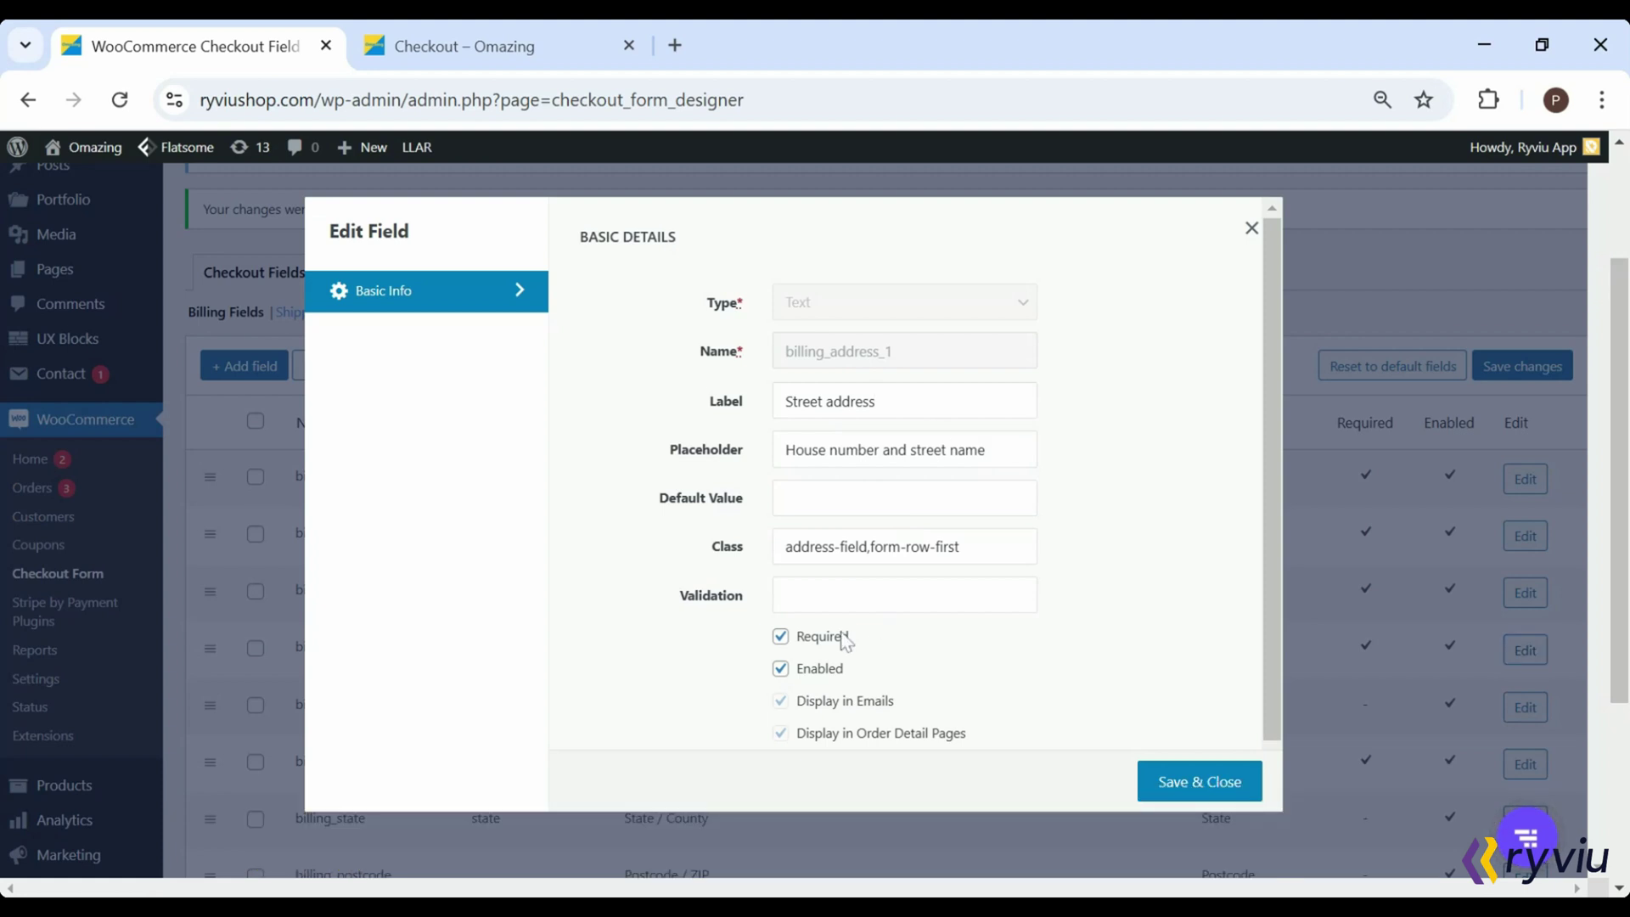
{"action": "left_click", "coordinate": [1167, 782]}
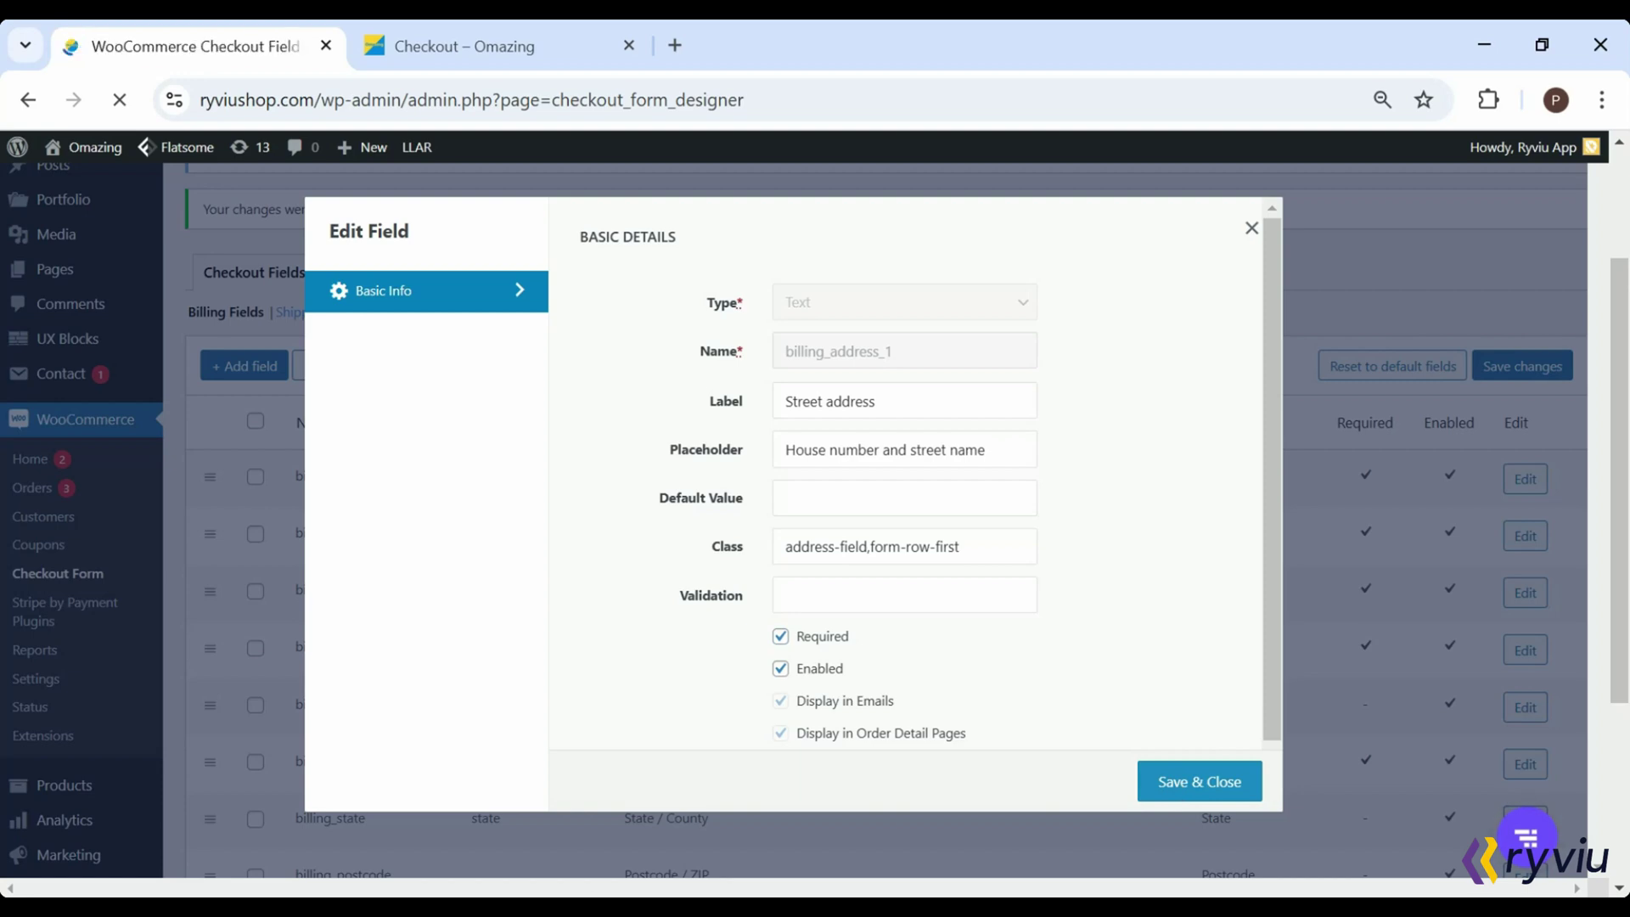
Drag the billing Phone field above Email address
{"action": "scroll", "coordinate": [1603, 589], "scroll_direction": "down", "scroll_amount": 5}
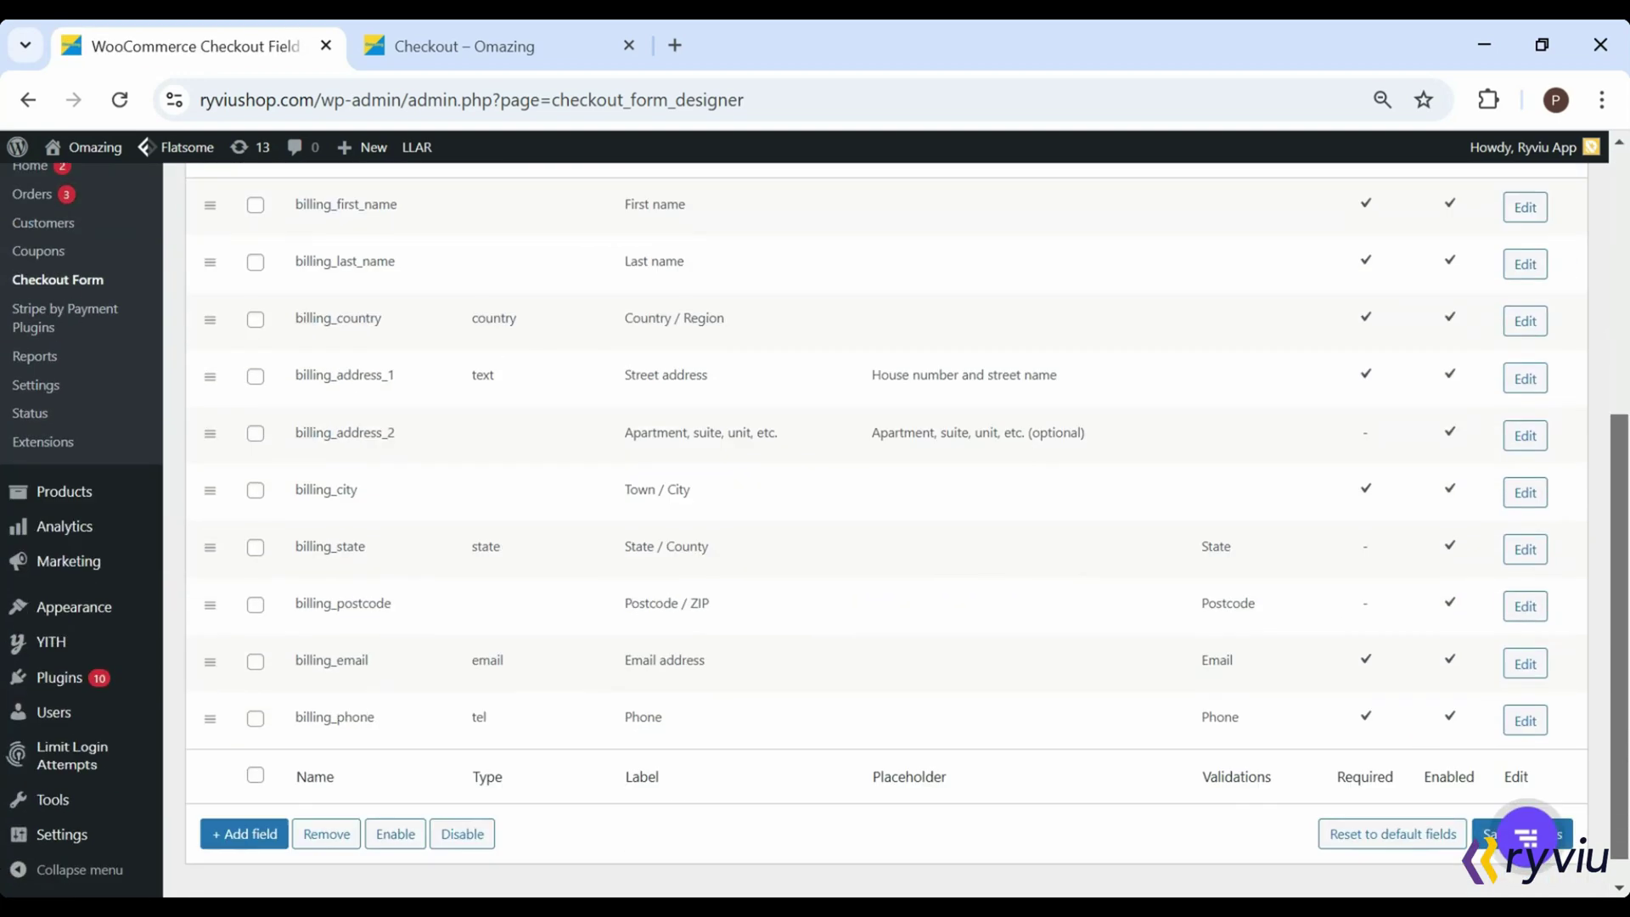
{"action": "scroll", "coordinate": [503, 702], "scroll_direction": "down", "scroll_amount": 1}
{"action": "left_click_drag", "start_coordinate": [210, 687], "coordinate": [212, 653]}
{"action": "scroll", "coordinate": [1614, 520], "scroll_direction": "up", "scroll_amount": 5}
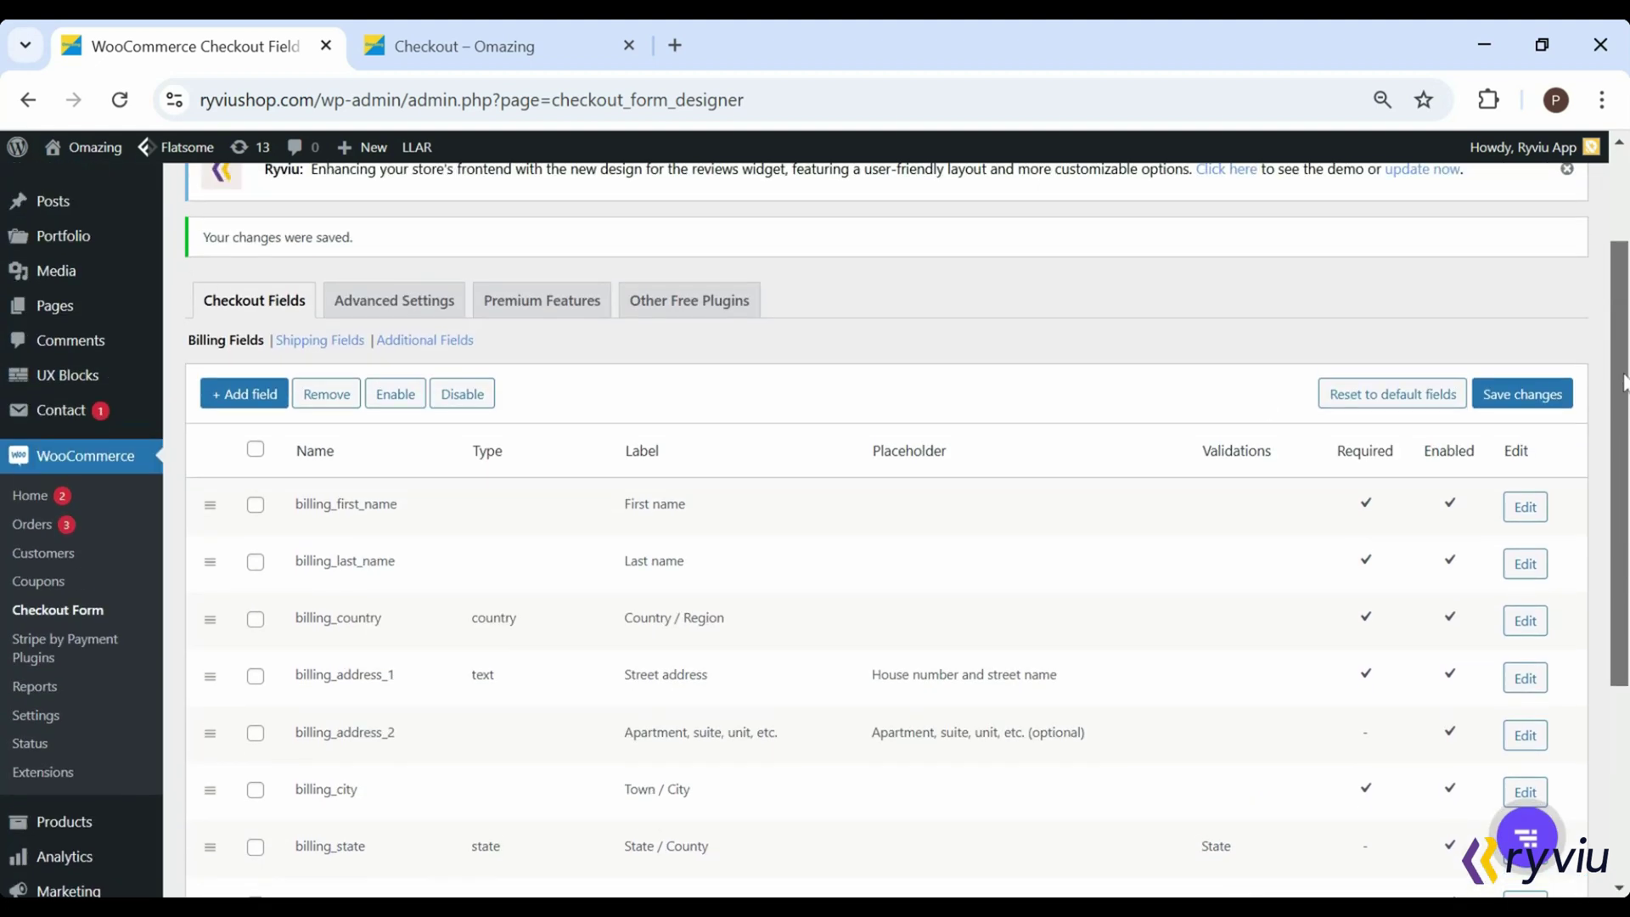
{"action": "left_click", "coordinate": [323, 445]}
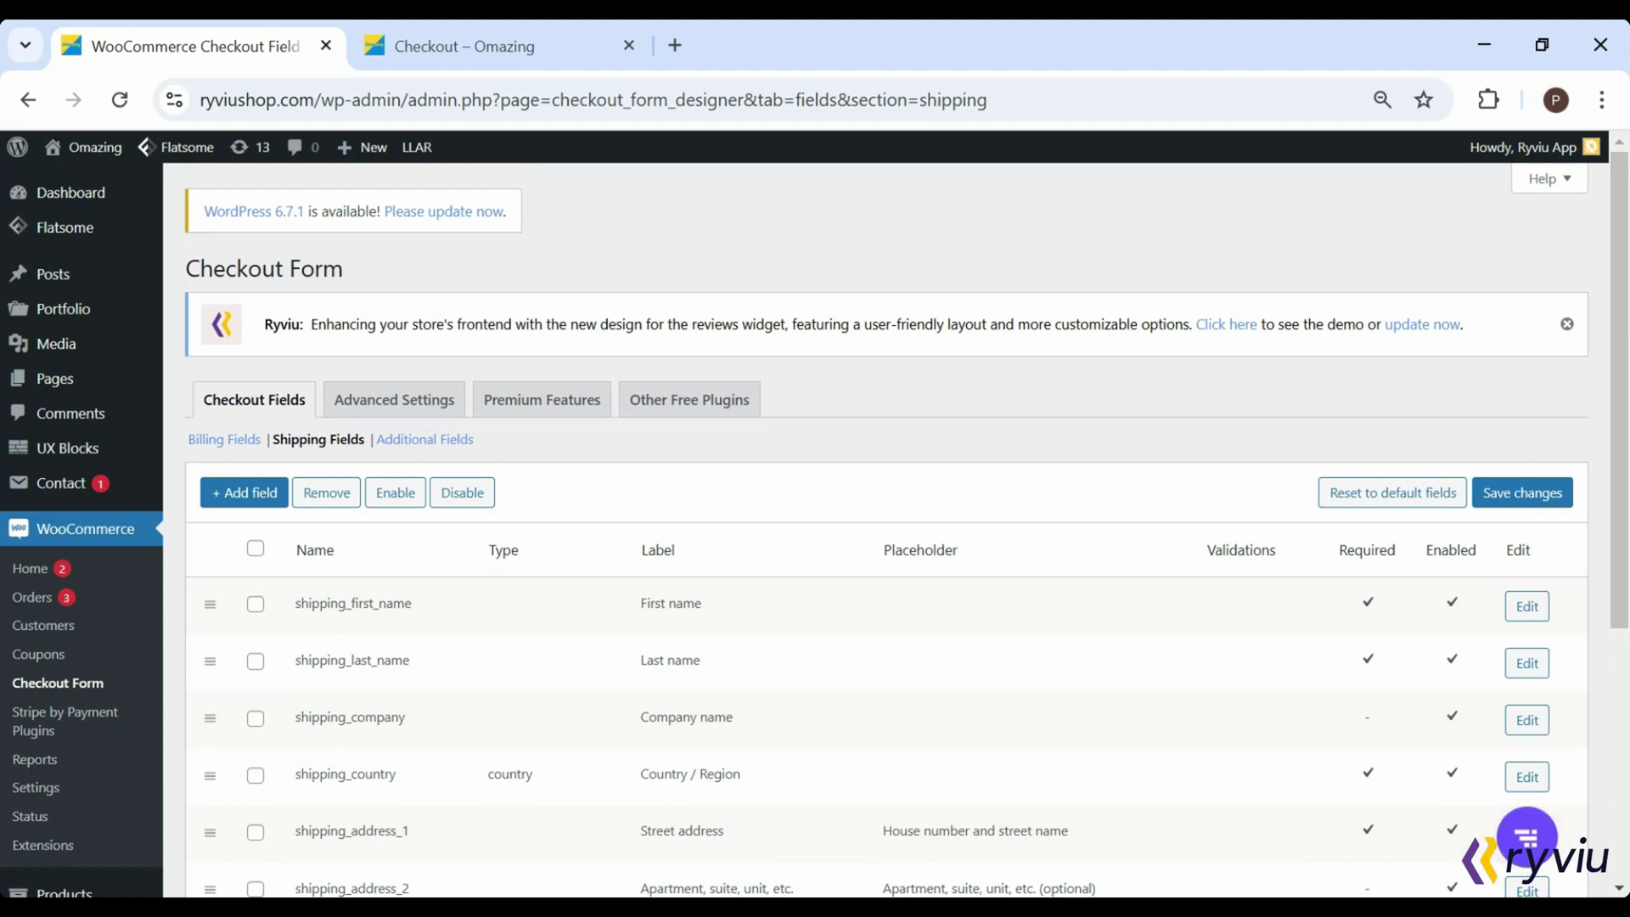
{"action": "left_click", "coordinate": [255, 549]}
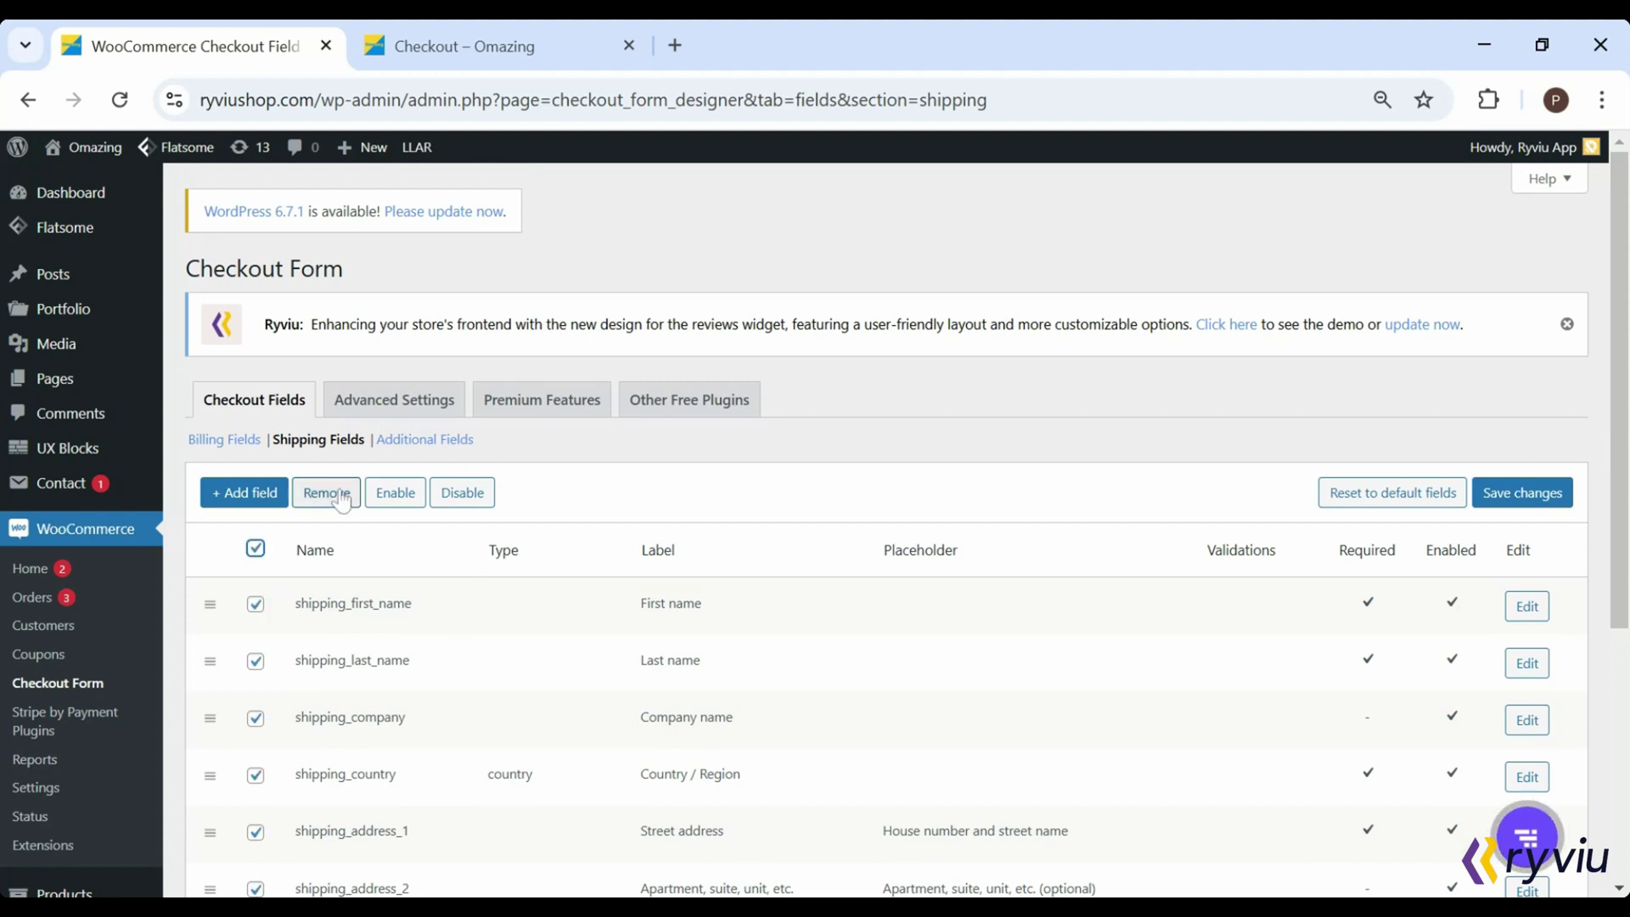
{"action": "left_click", "coordinate": [256, 549]}
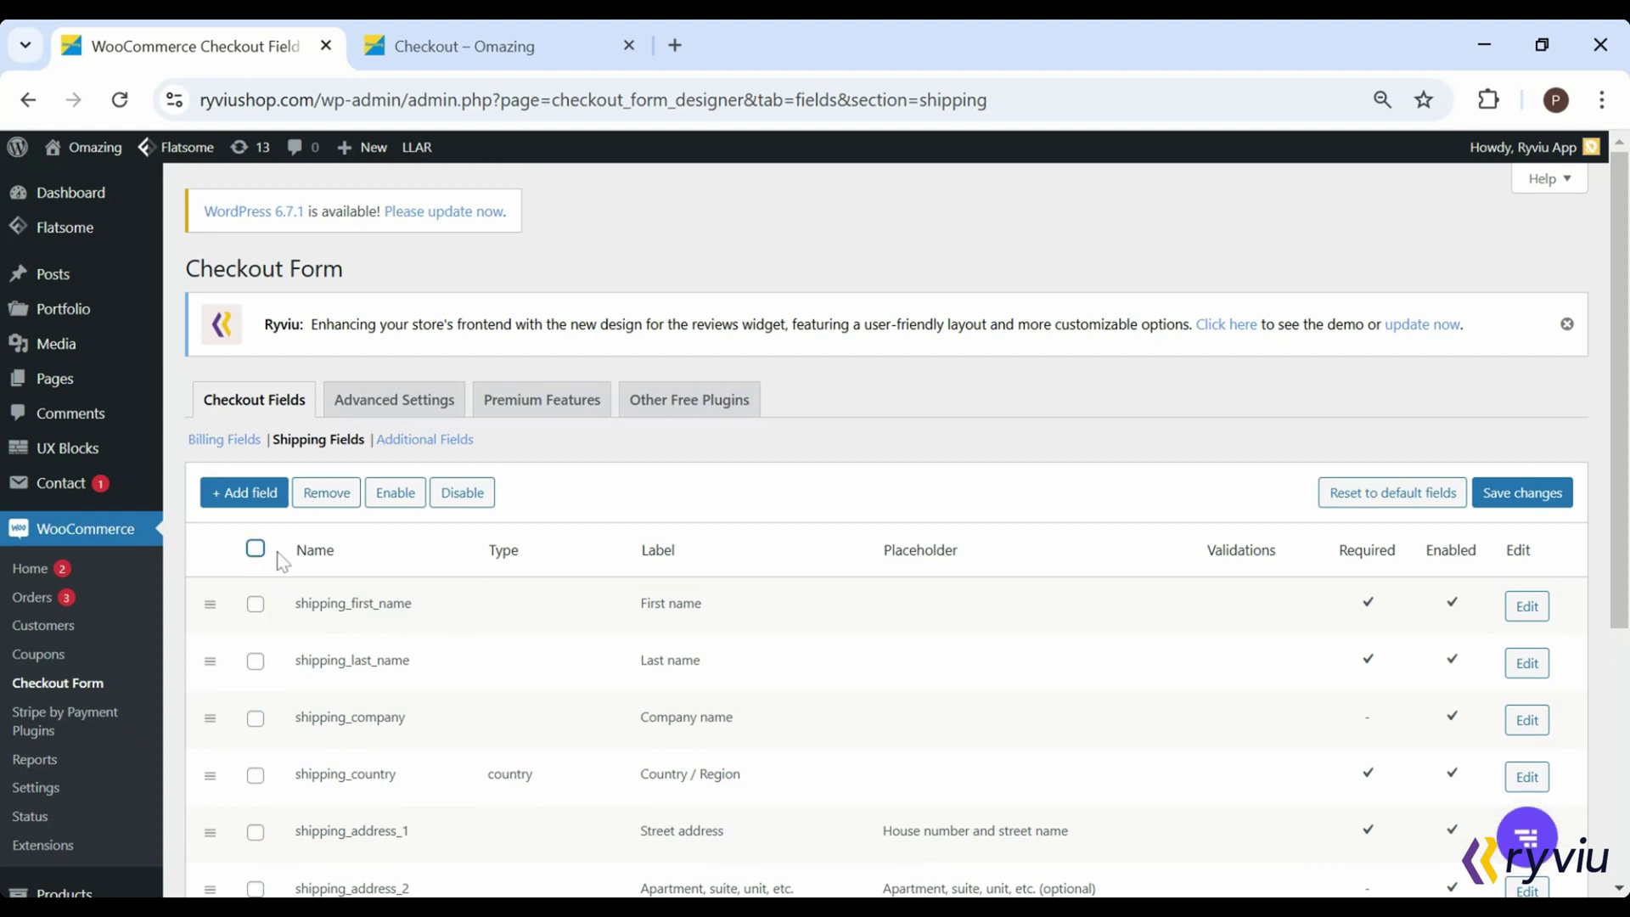
{"action": "left_click", "coordinate": [242, 446]}
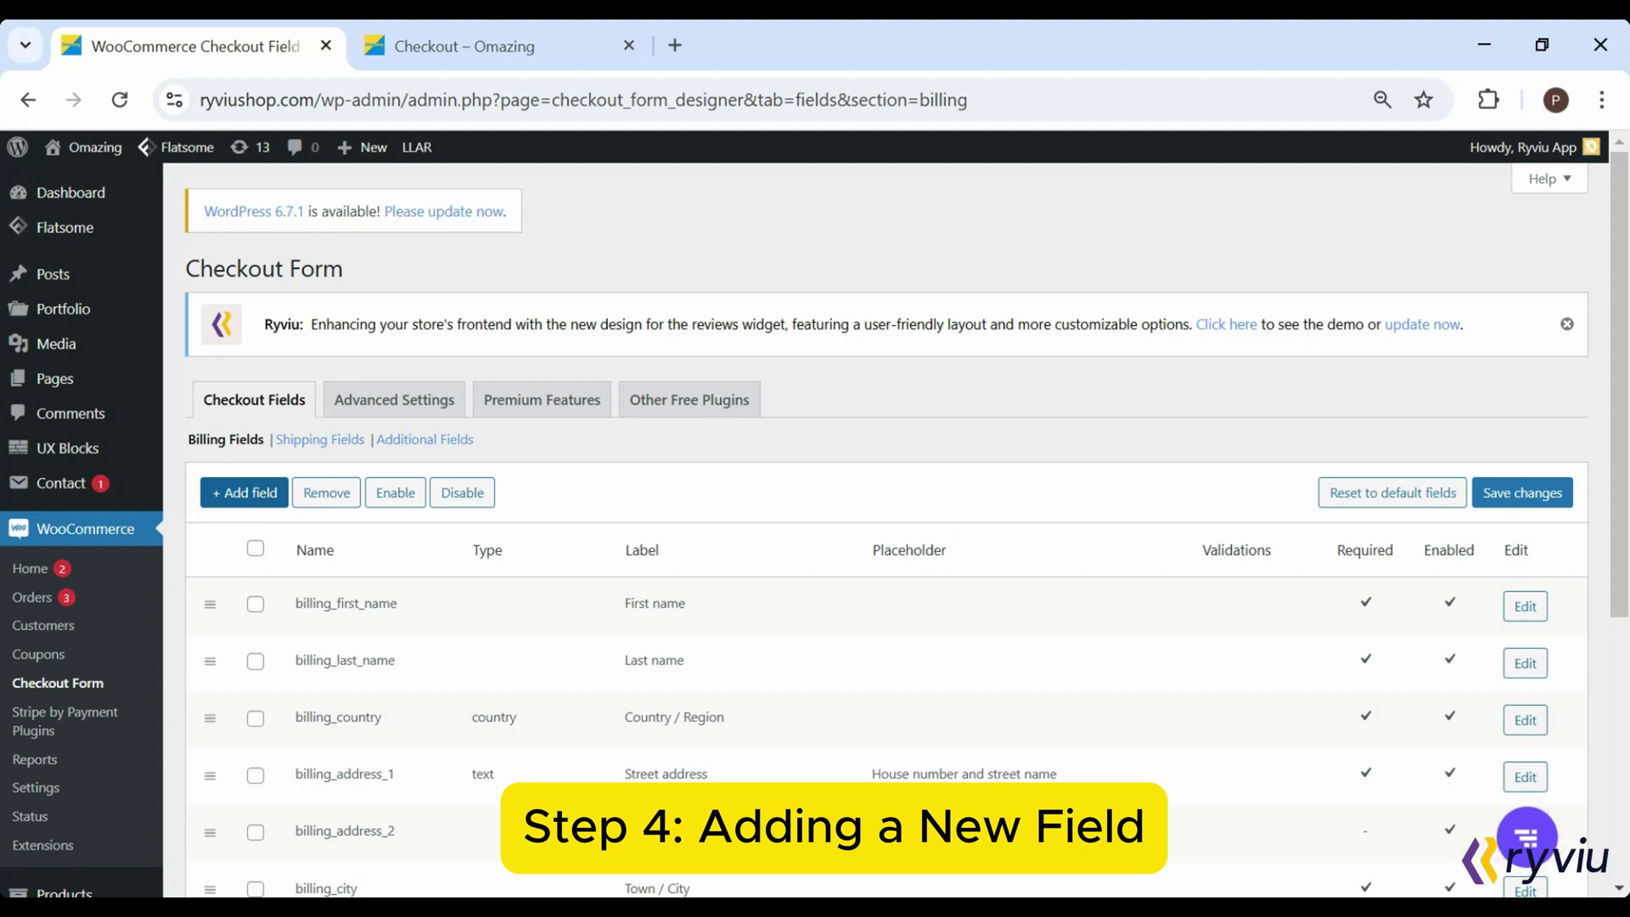
Add an optional Select field billing_gift_wrapping, labelled 'Do you need gift wrapping?', class form-row-wide
{"action": "left_click", "coordinate": [253, 492]}
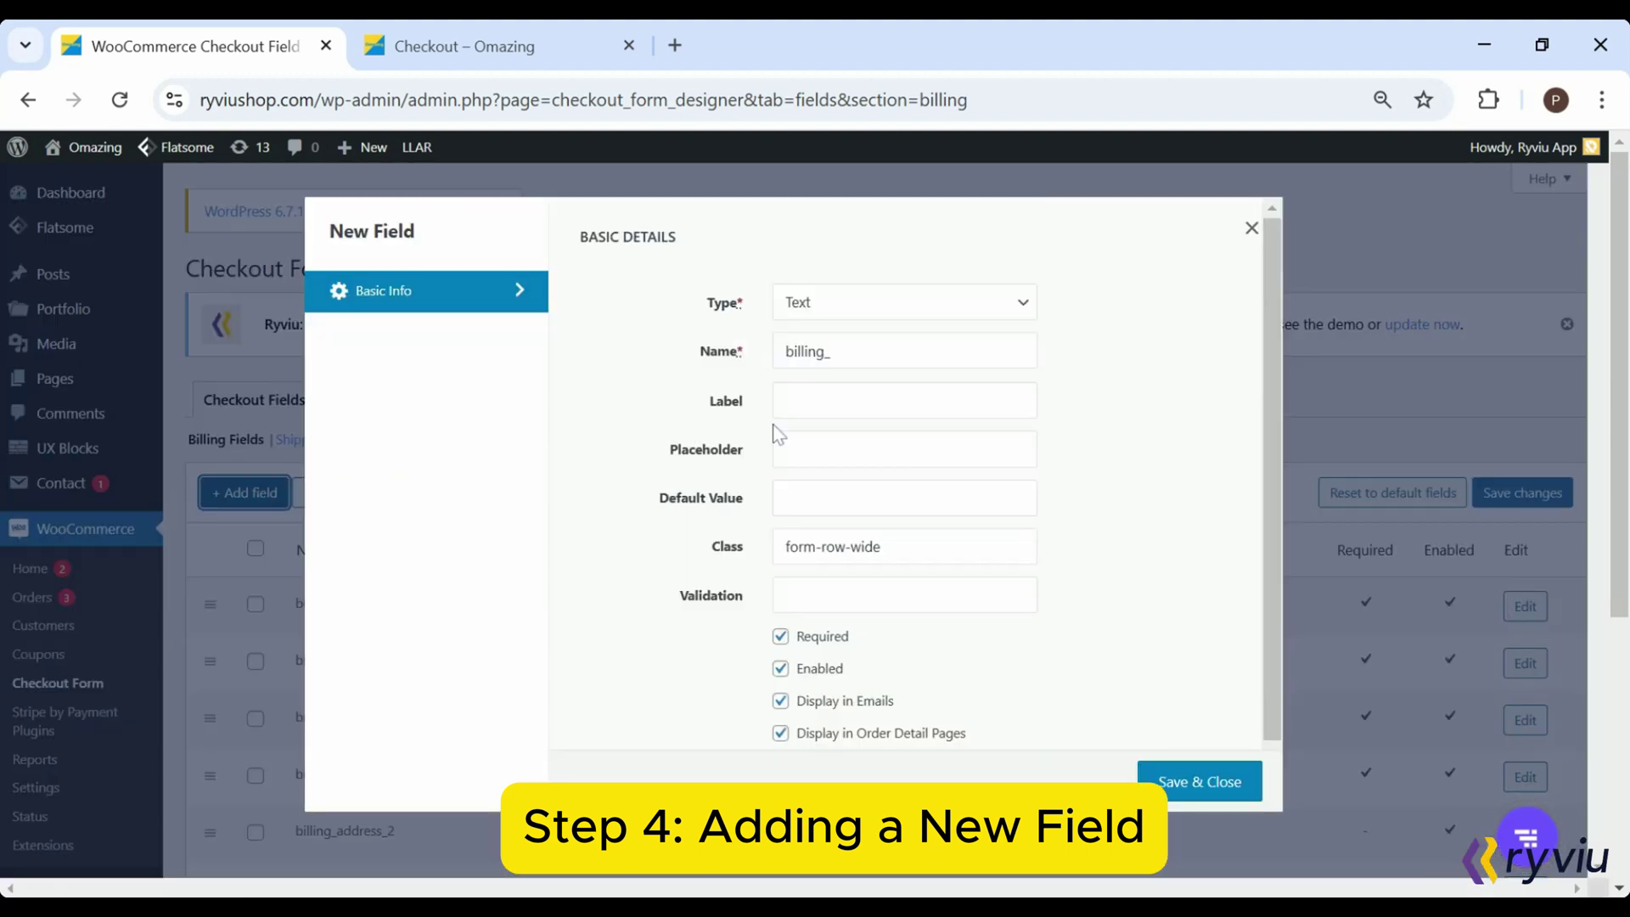
{"action": "left_click", "coordinate": [1023, 307]}
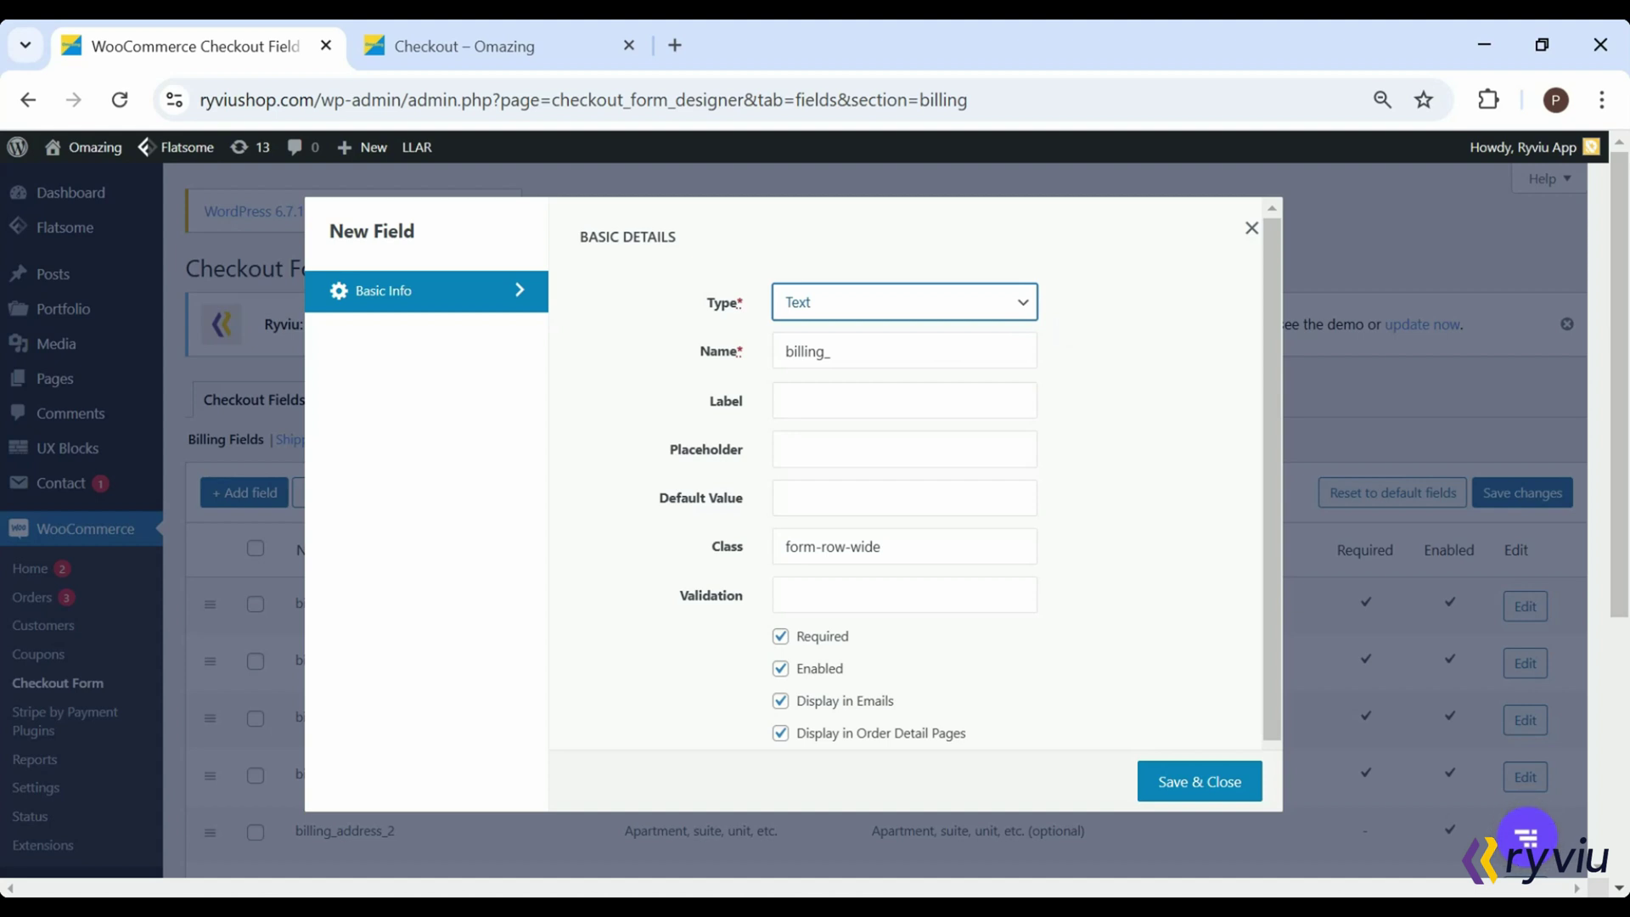
{"action": "key", "text": "Return"}
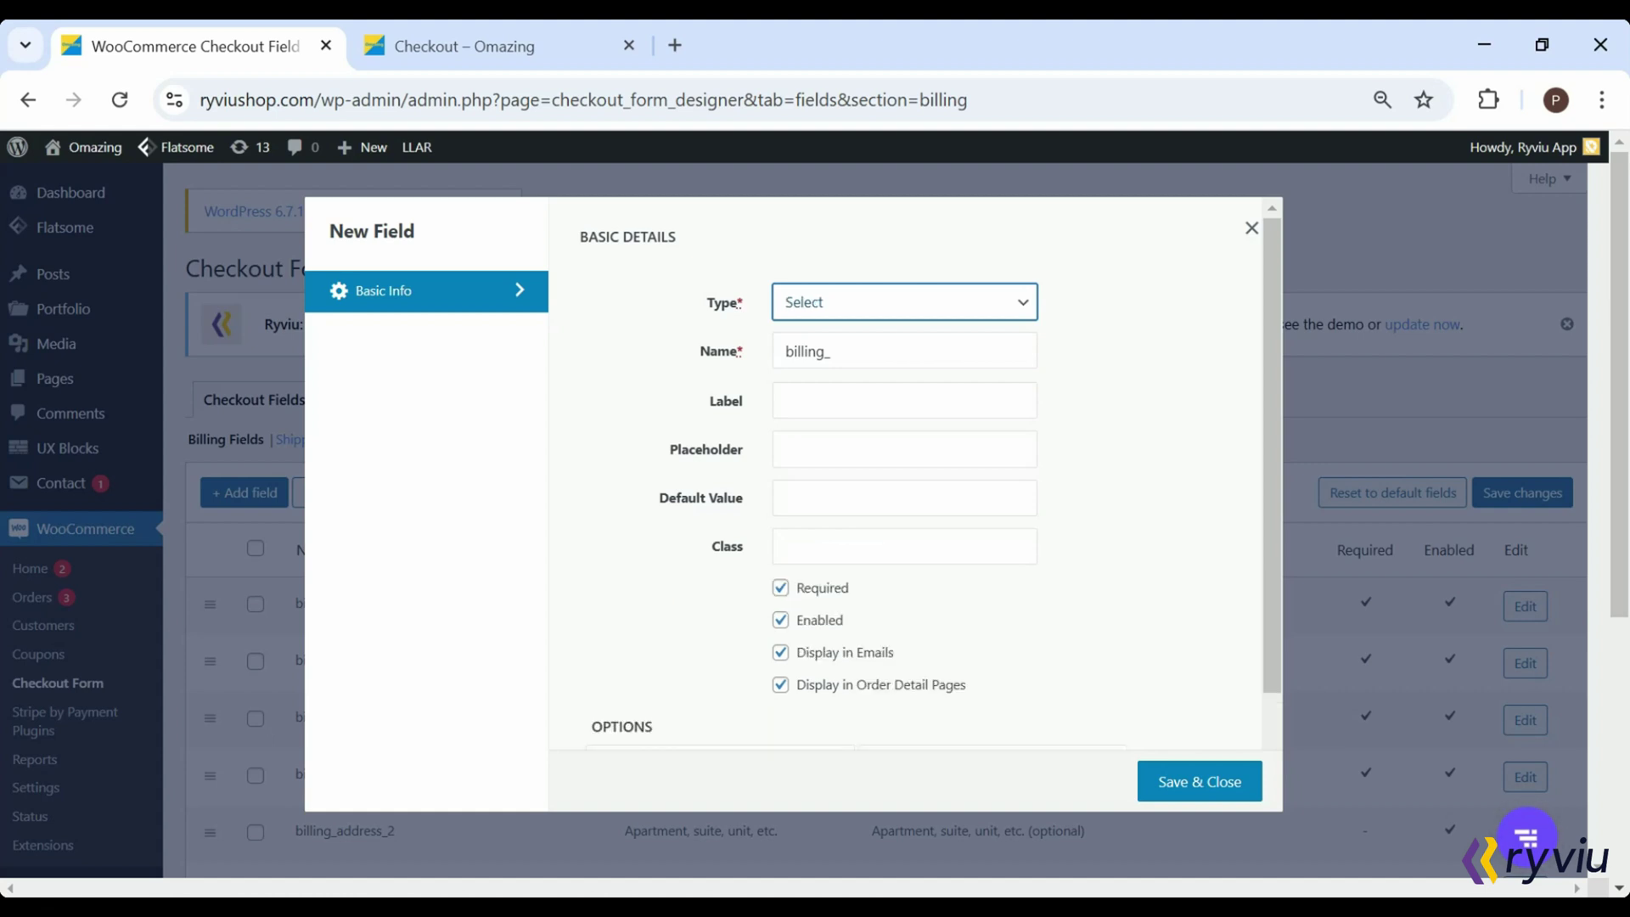
{"action": "left_click", "coordinate": [904, 401]}
{"action": "type", "text": "Do you need gift wrapping?"}
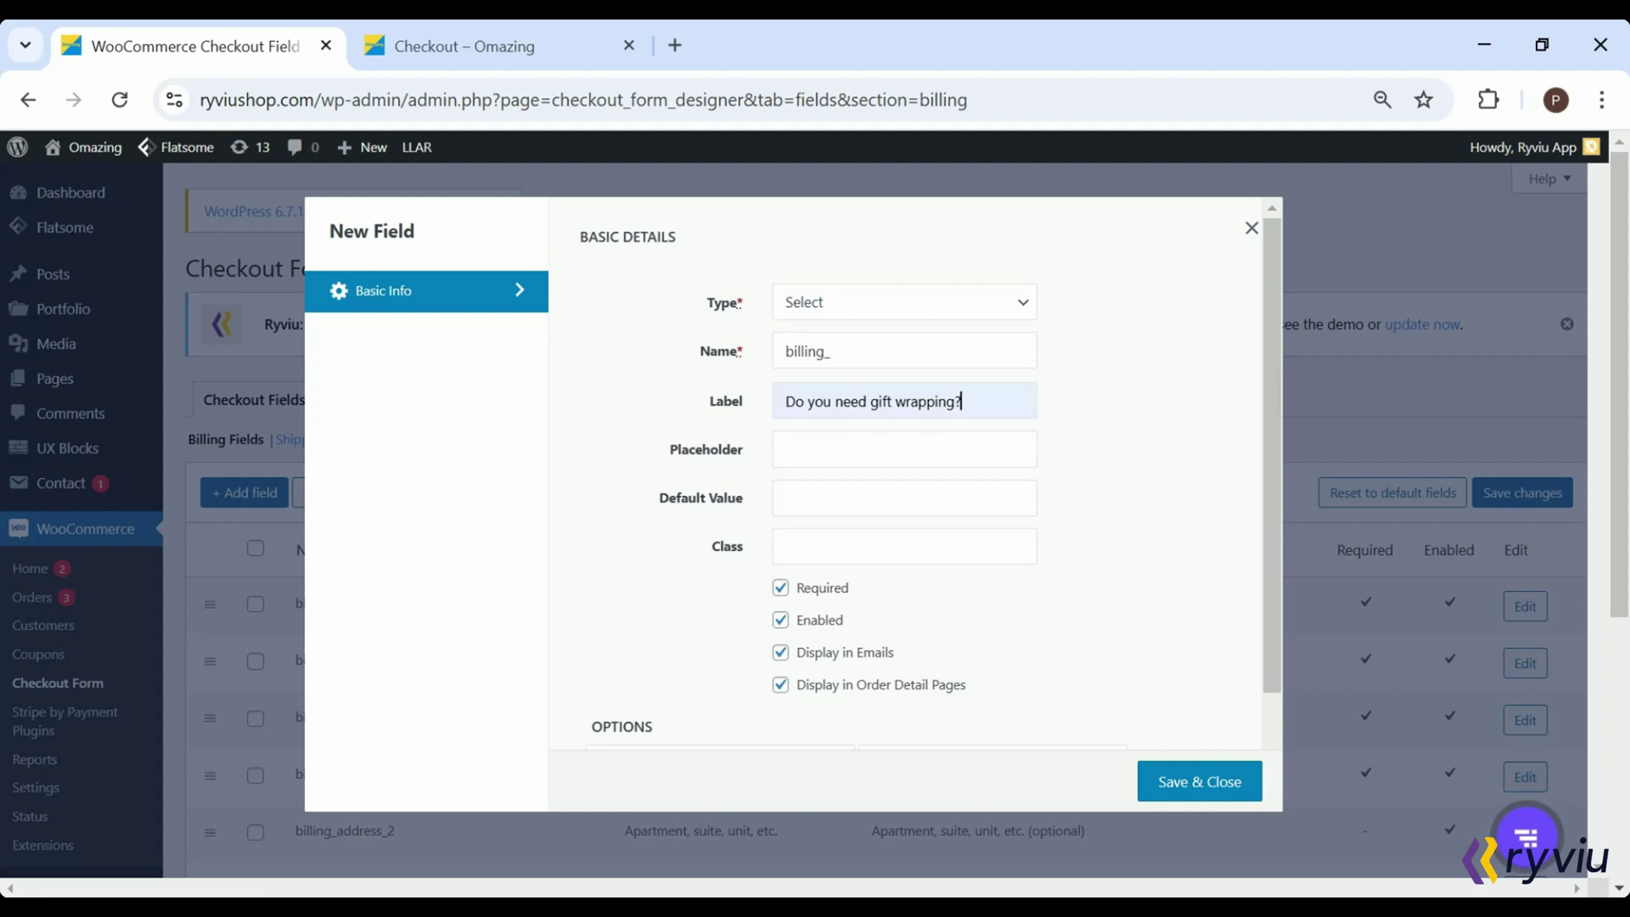
{"action": "type", "text": "gift_wrapping"}
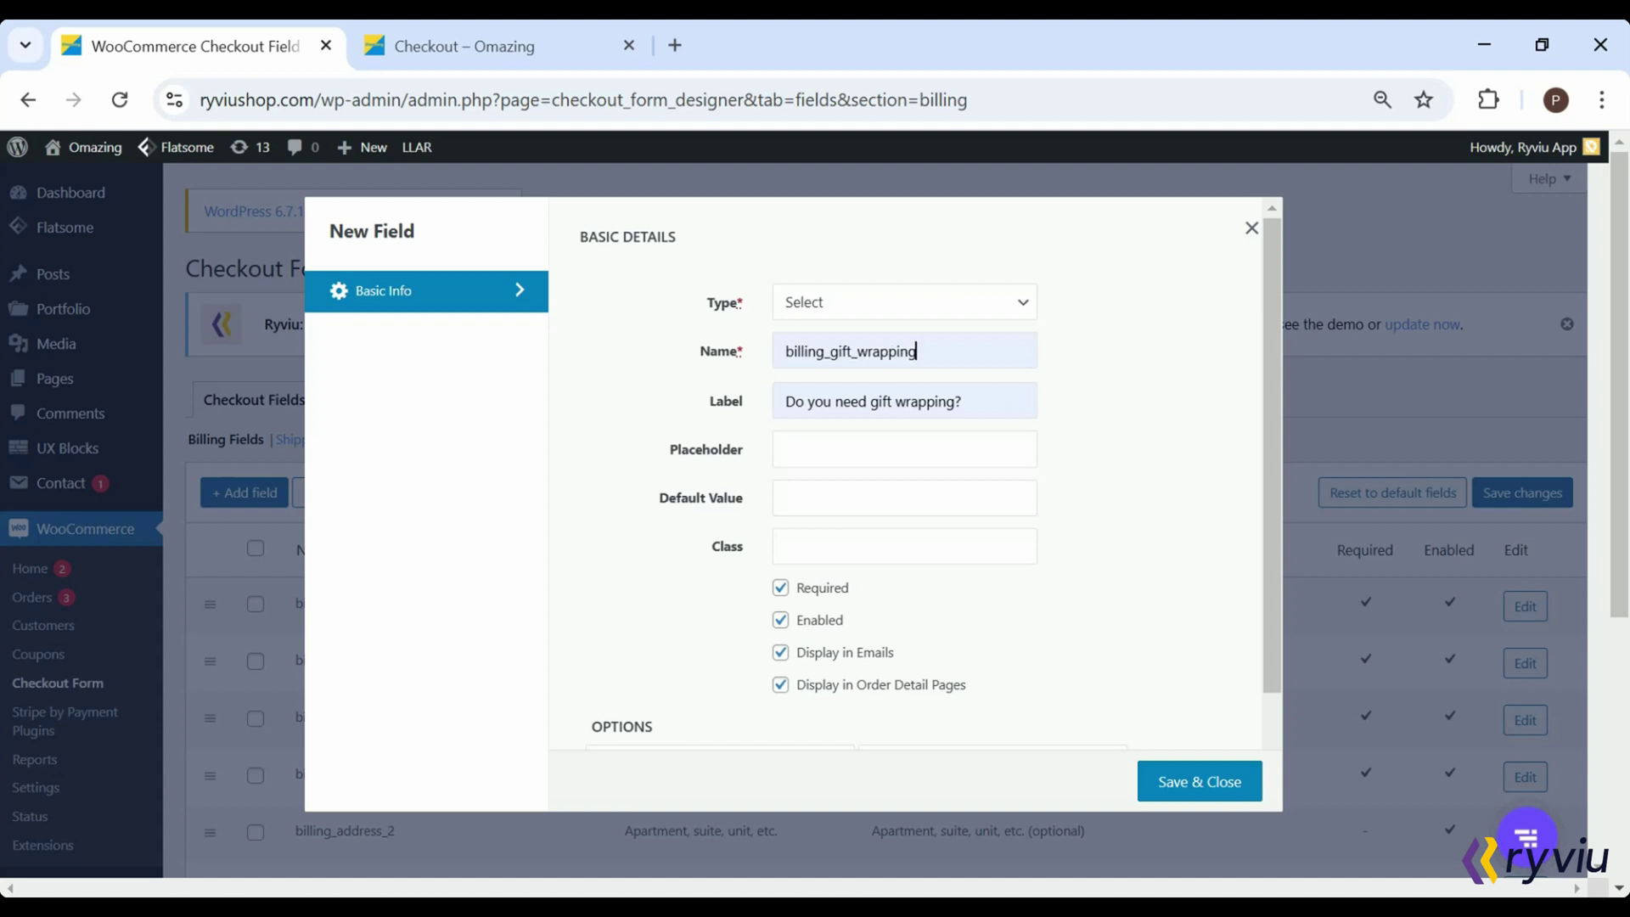
{"action": "type", "text": "form-row-wide"}
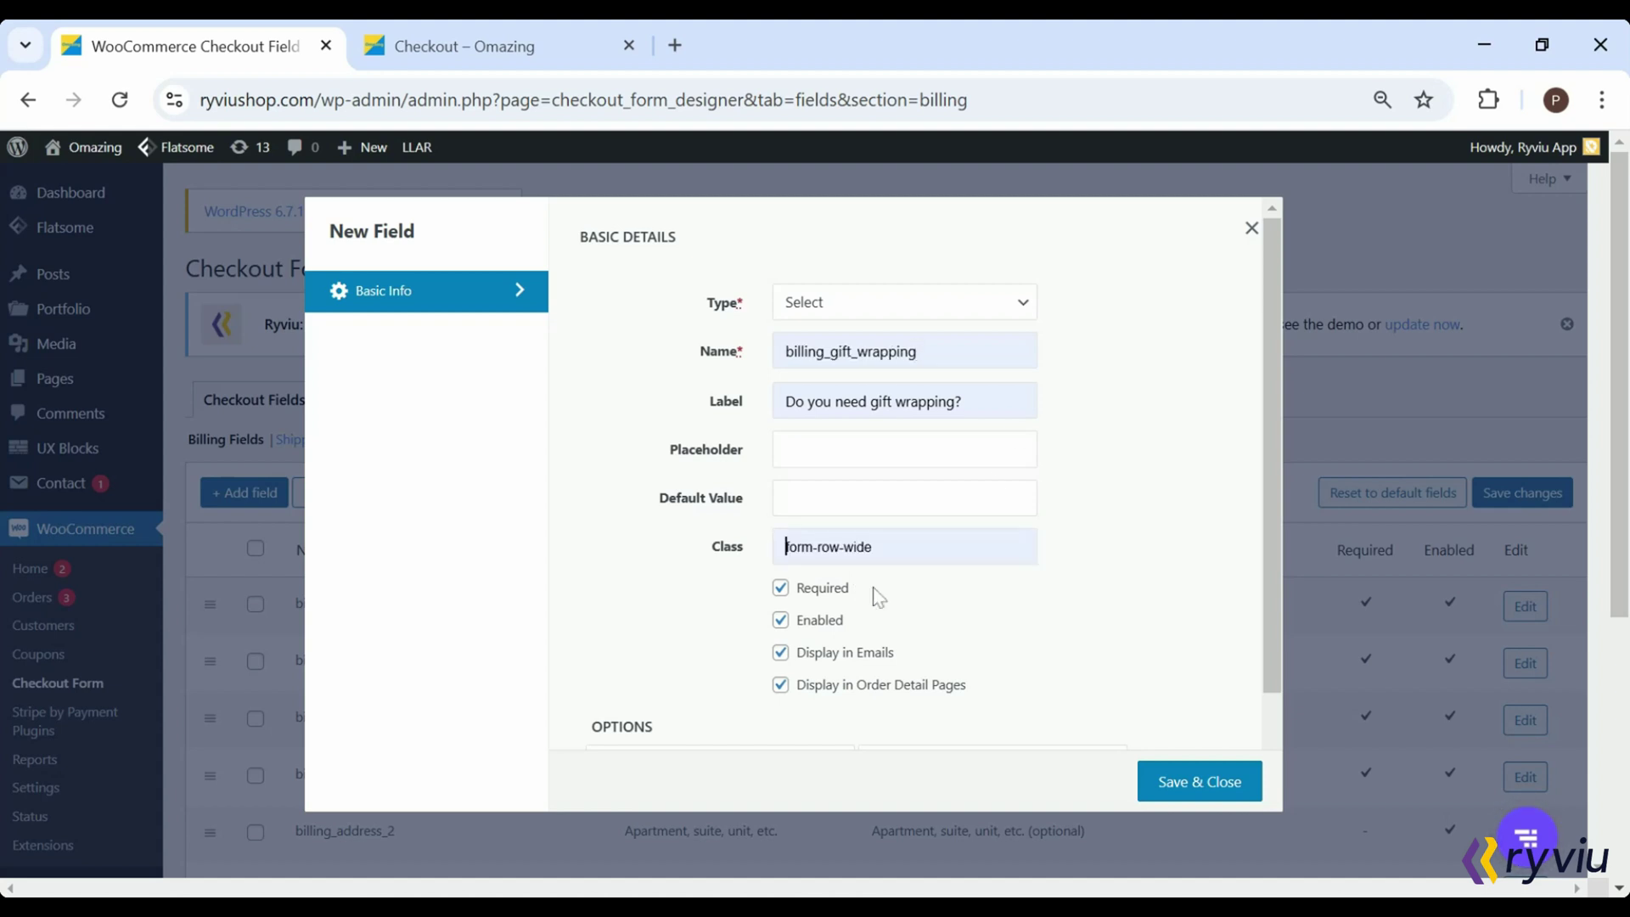
{"action": "left_click", "coordinate": [779, 589]}
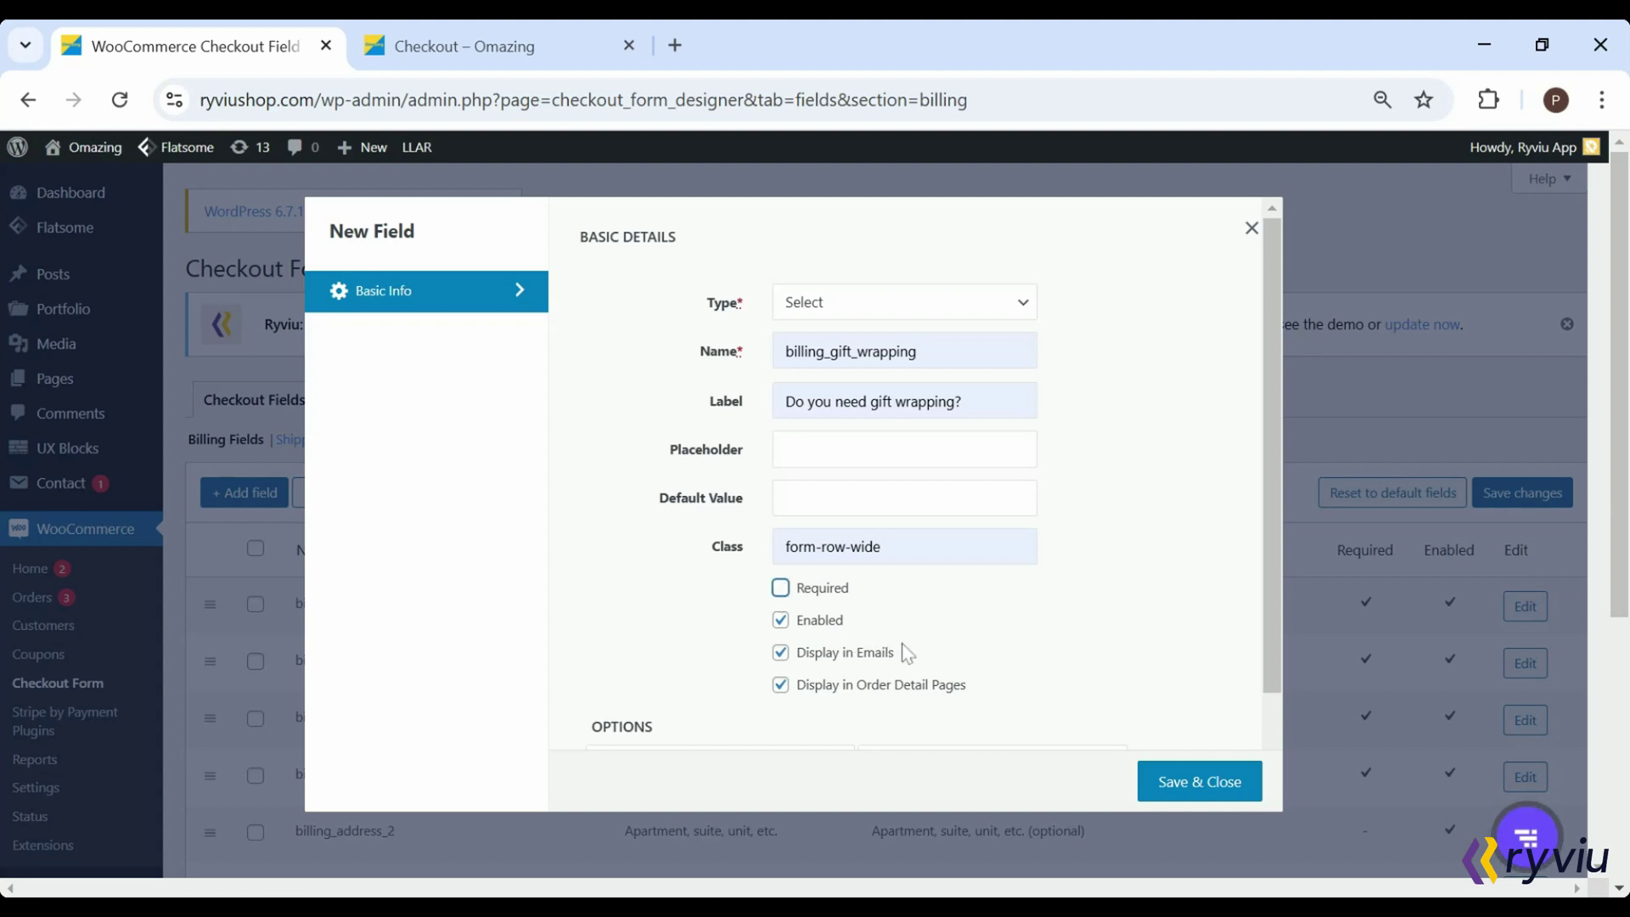
Add gift-wrapping options 2 'Birthday-themed packaging' and 3 'Anniversary-themed packaging'
{"action": "scroll", "coordinate": [970, 821], "scroll_direction": "down", "scroll_amount": 5}
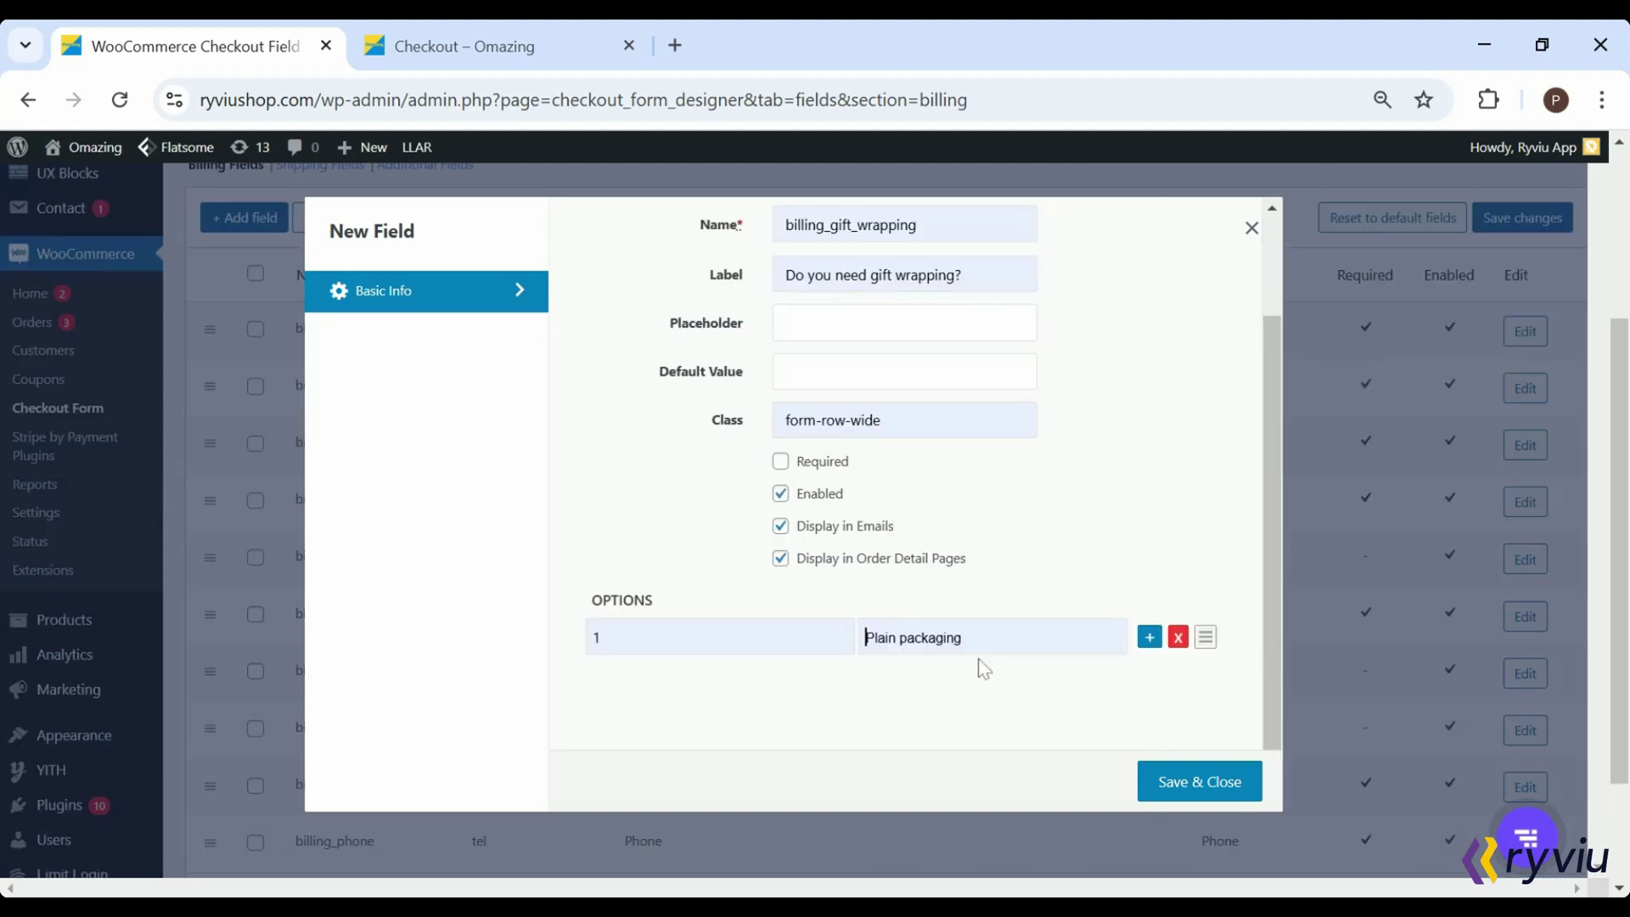
{"action": "left_click", "coordinate": [1148, 637]}
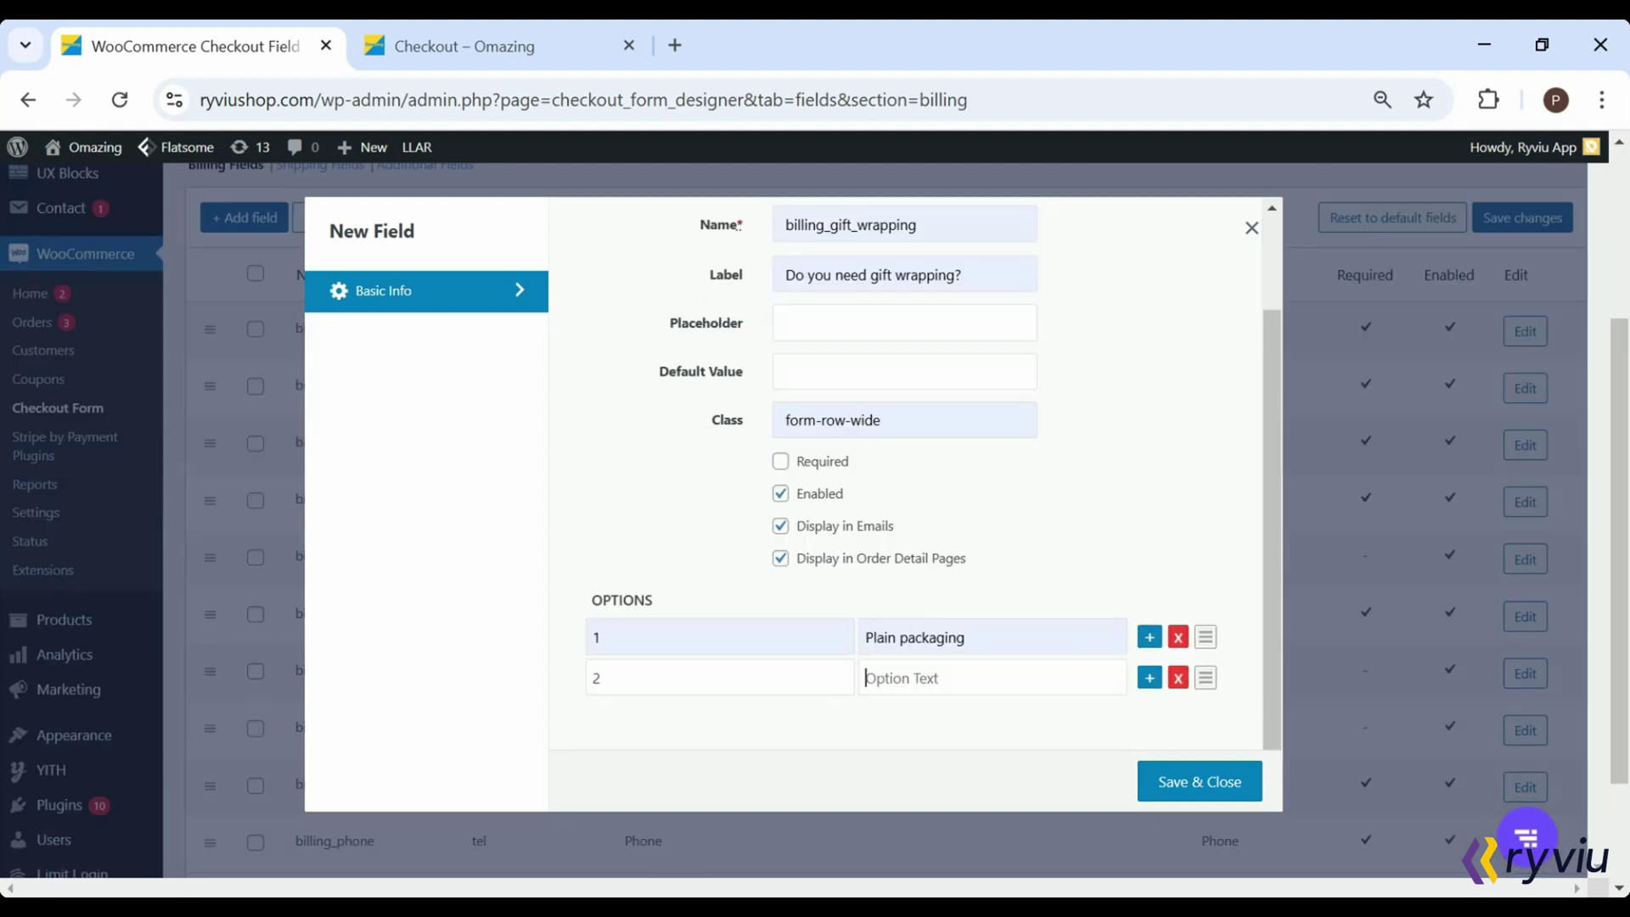
{"action": "type", "text": "Birthday-themed pack"}
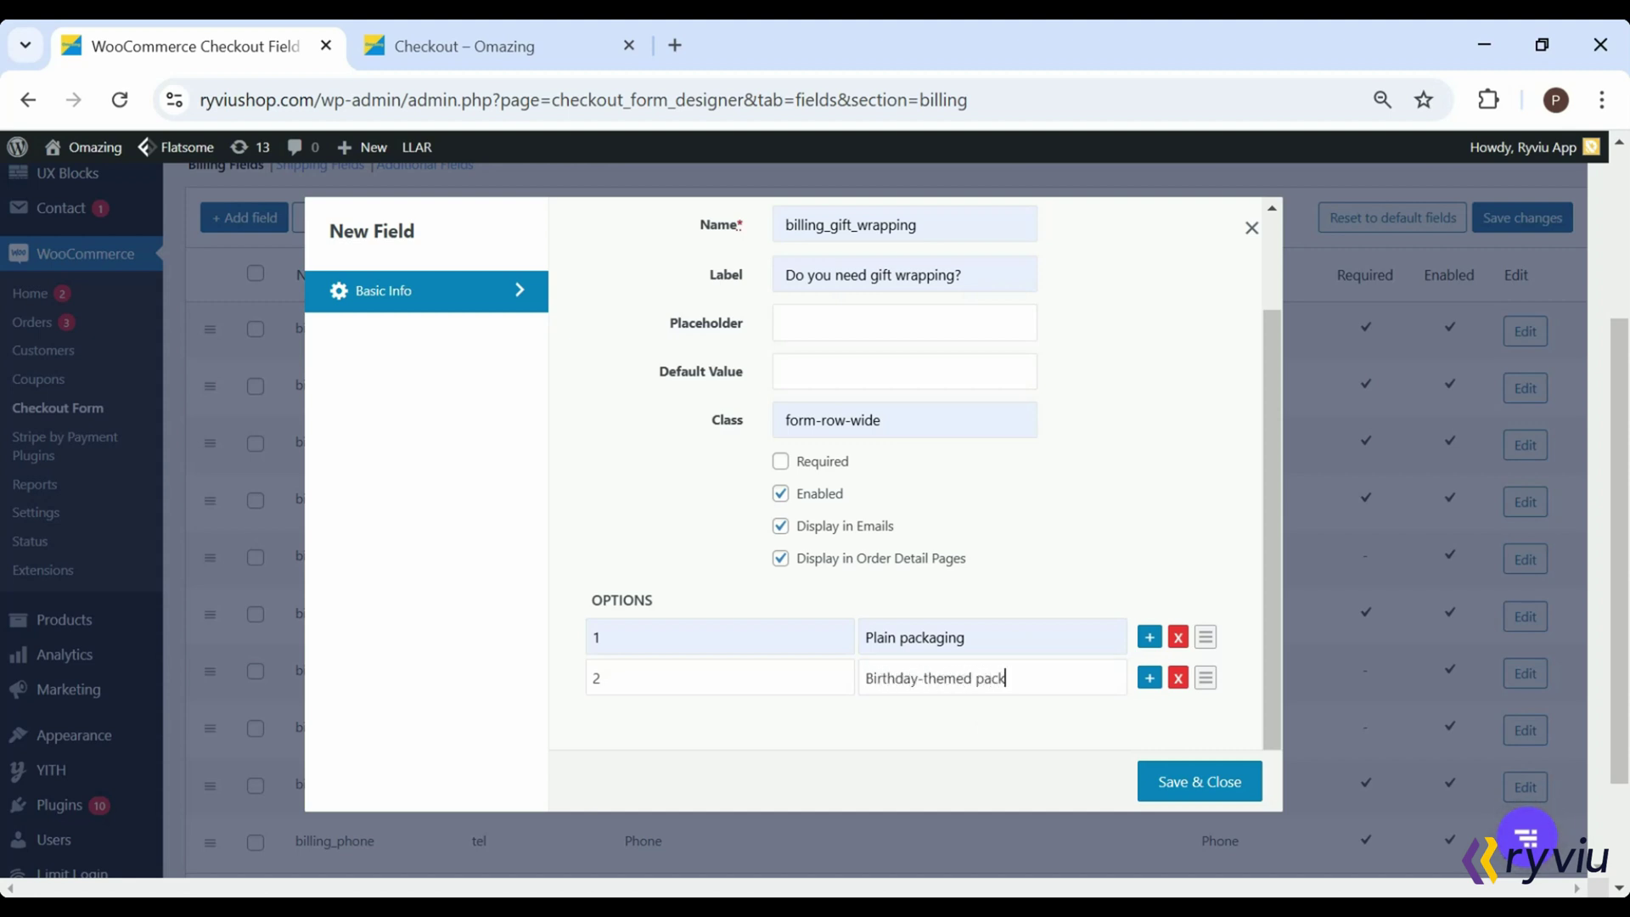
{"action": "type", "text": "aging"}
{"action": "left_click", "coordinate": [1149, 678]}
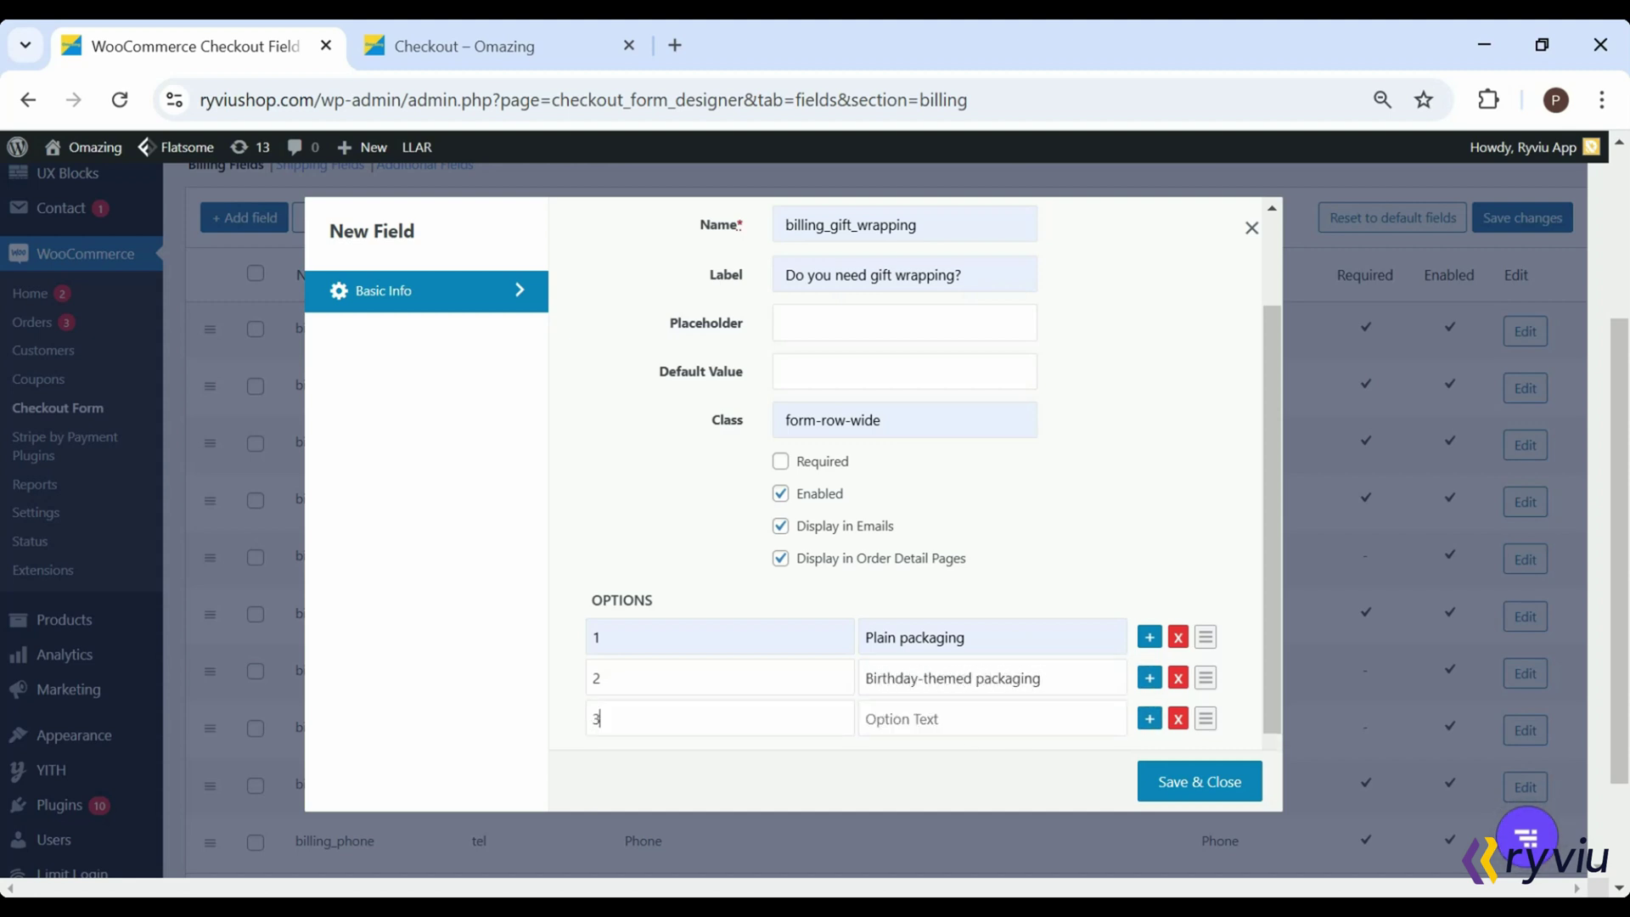
{"action": "type", "text": "Anniver"}
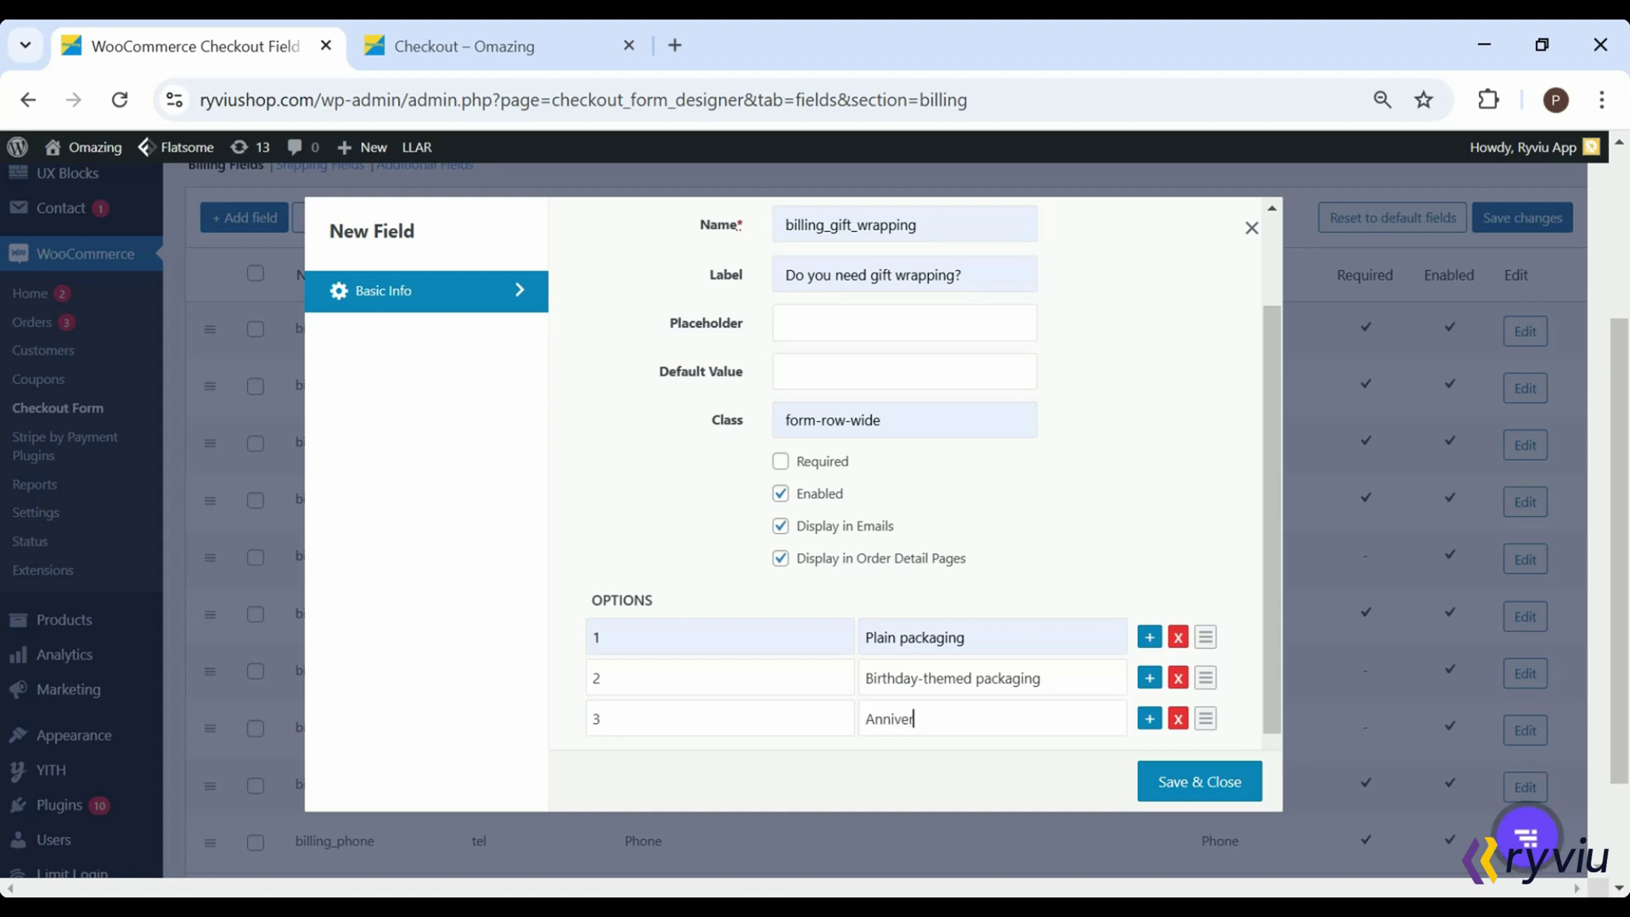
{"action": "type", "text": "sary-themed packaging"}
{"action": "scroll", "coordinate": [1201, 645], "scroll_direction": "down", "scroll_amount": 1}
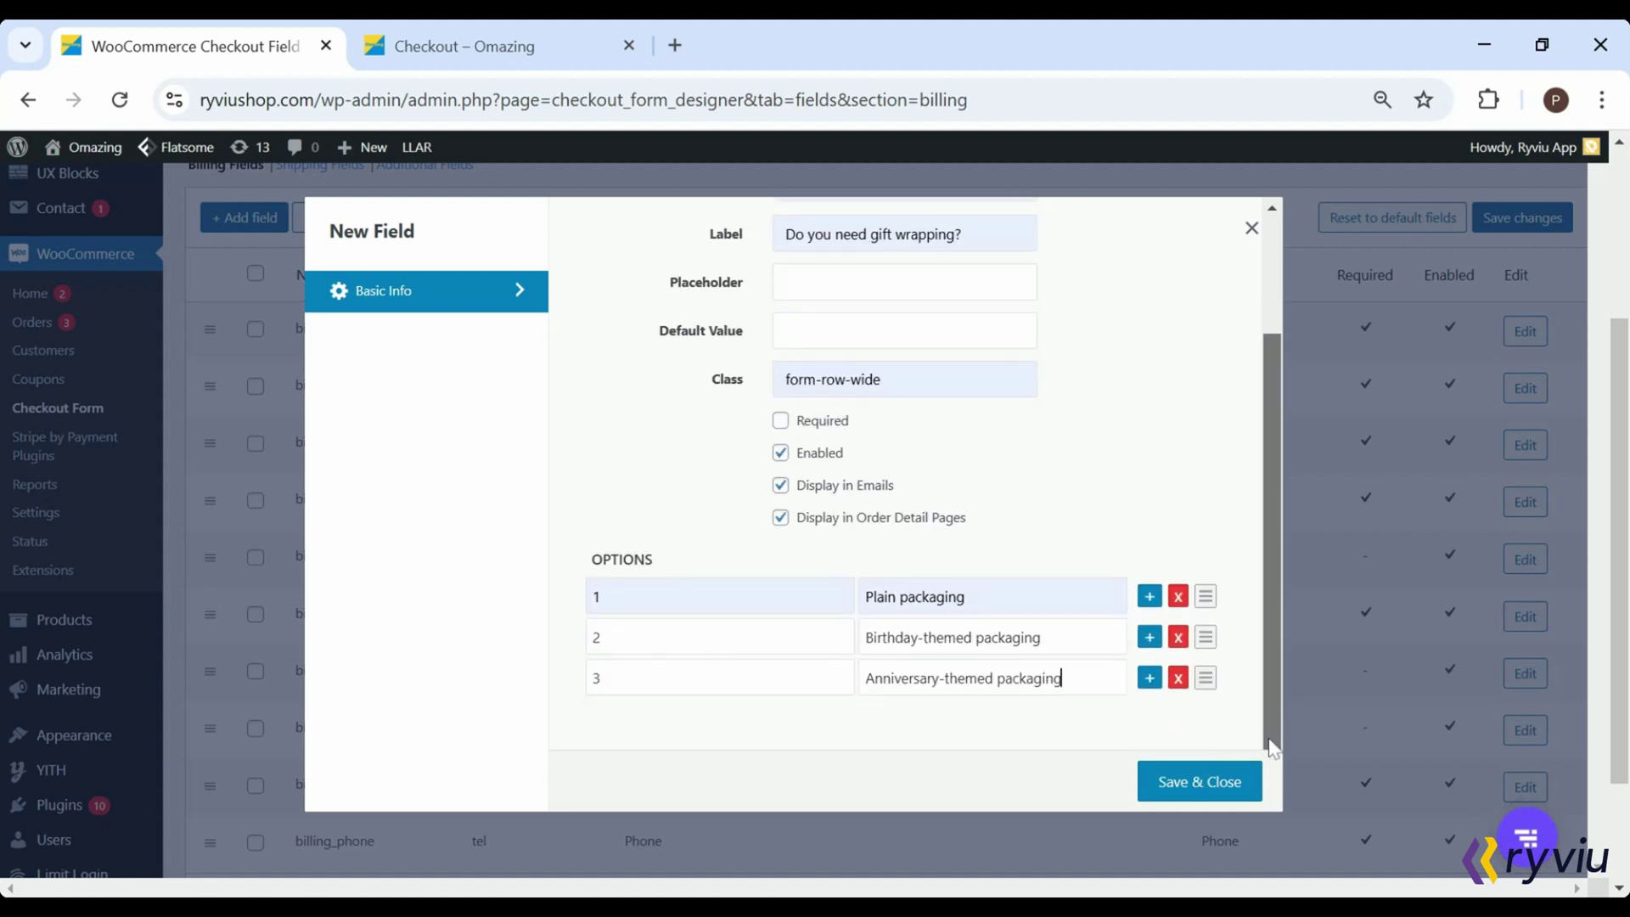
Save the new gift-wrapping field
{"action": "left_click", "coordinate": [1235, 780]}
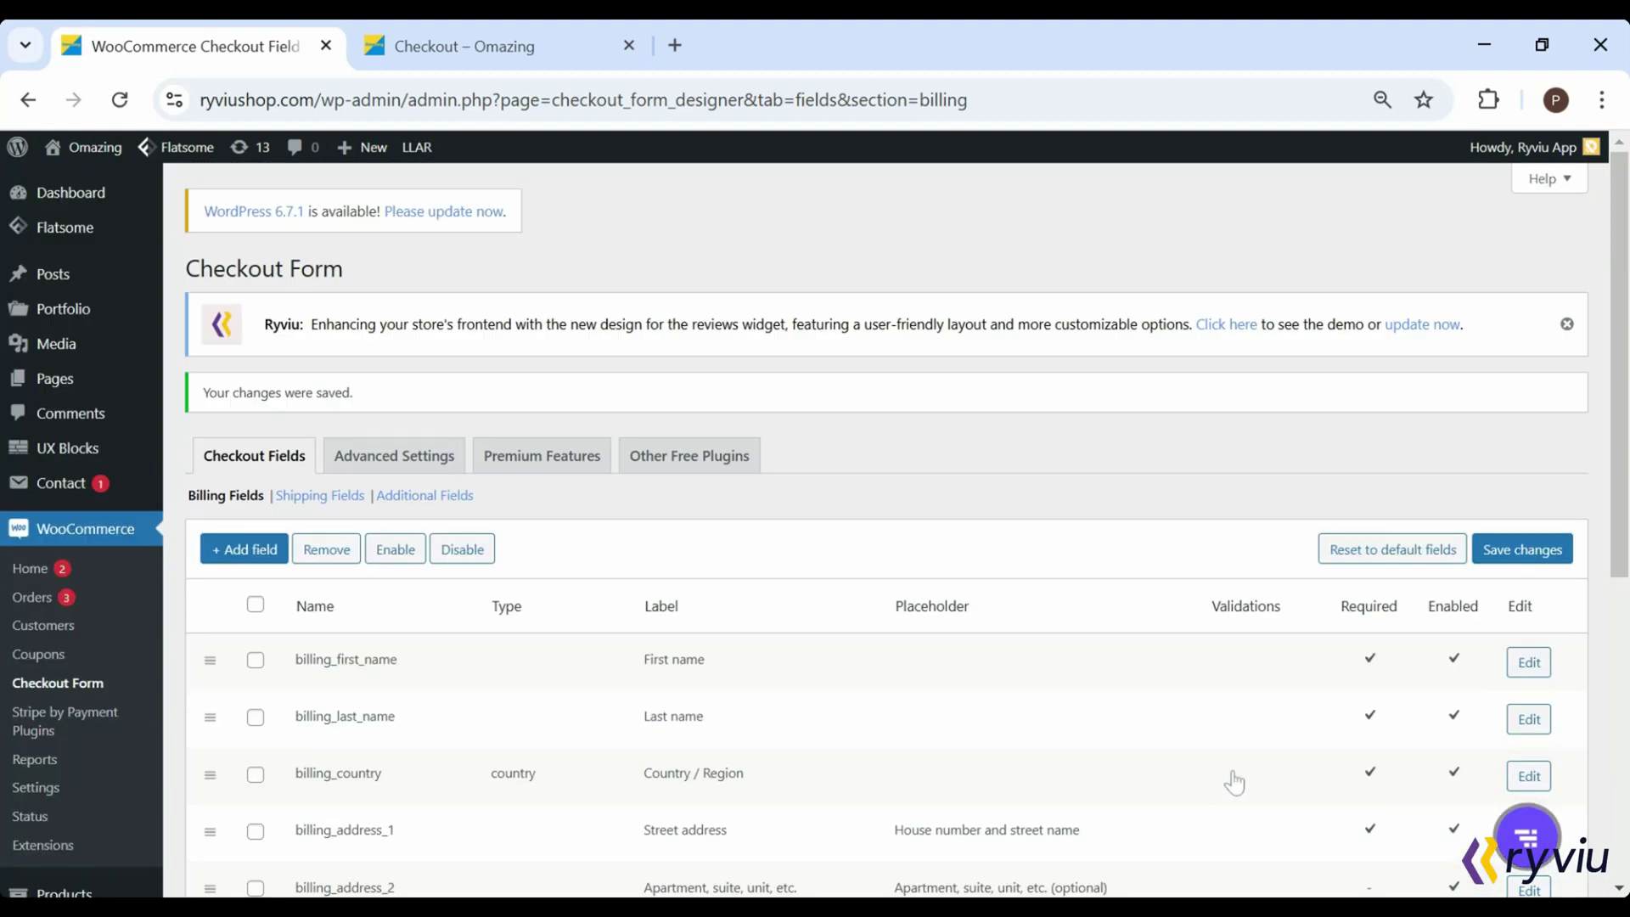
{"action": "scroll", "coordinate": [272, 435], "scroll_direction": "down", "scroll_amount": 1}
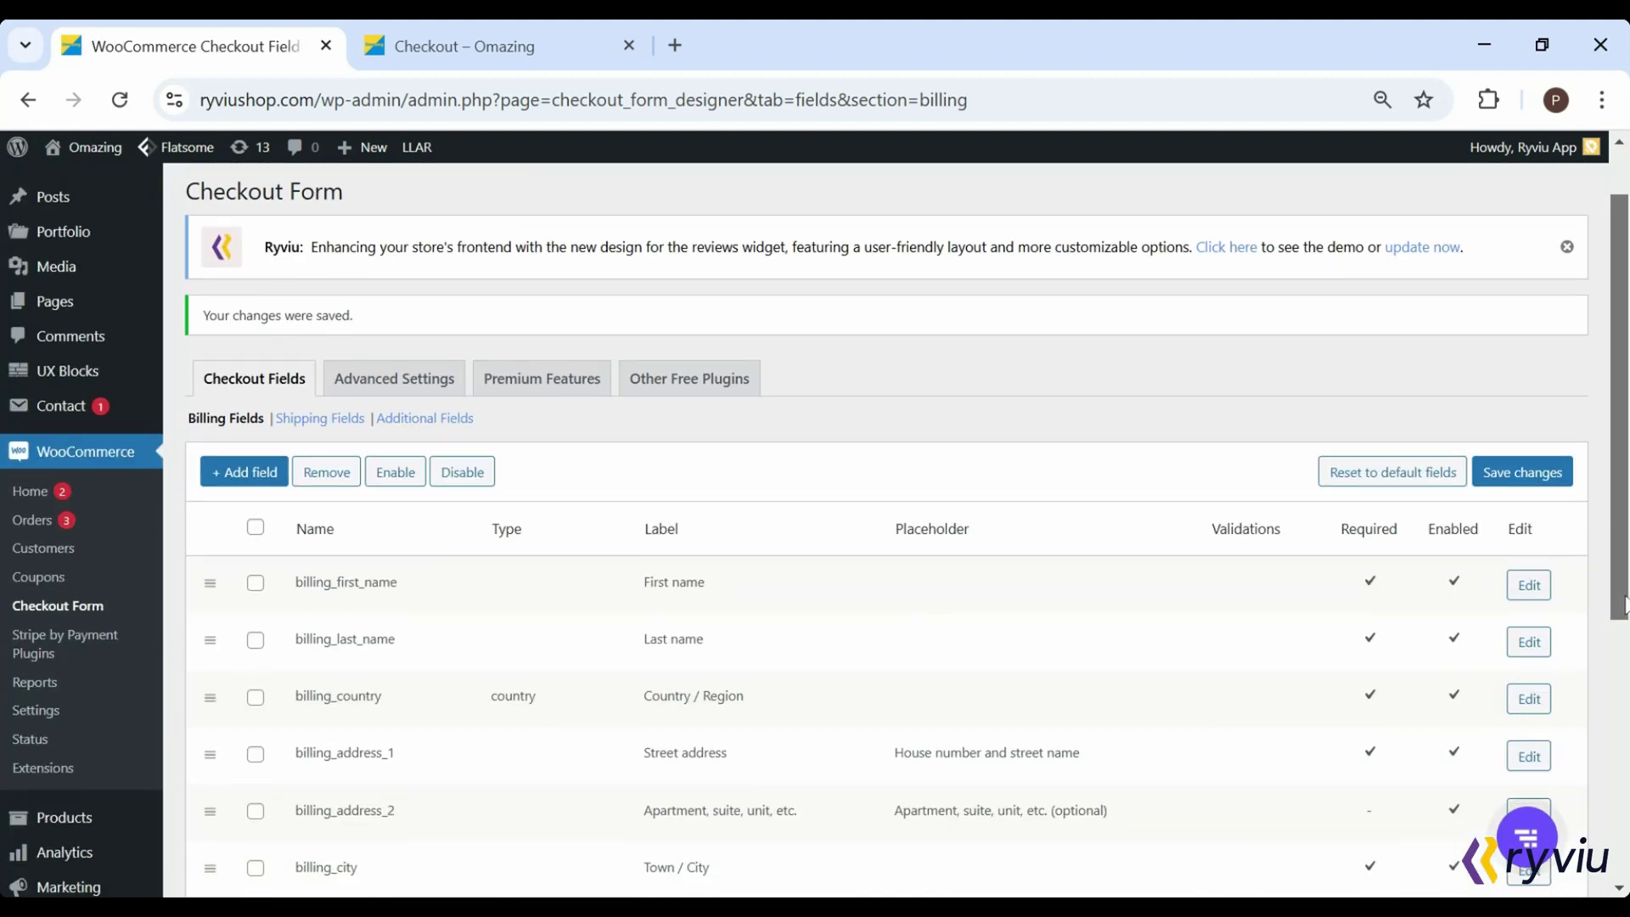
{"action": "scroll", "coordinate": [271, 434], "scroll_direction": "down", "scroll_amount": 1}
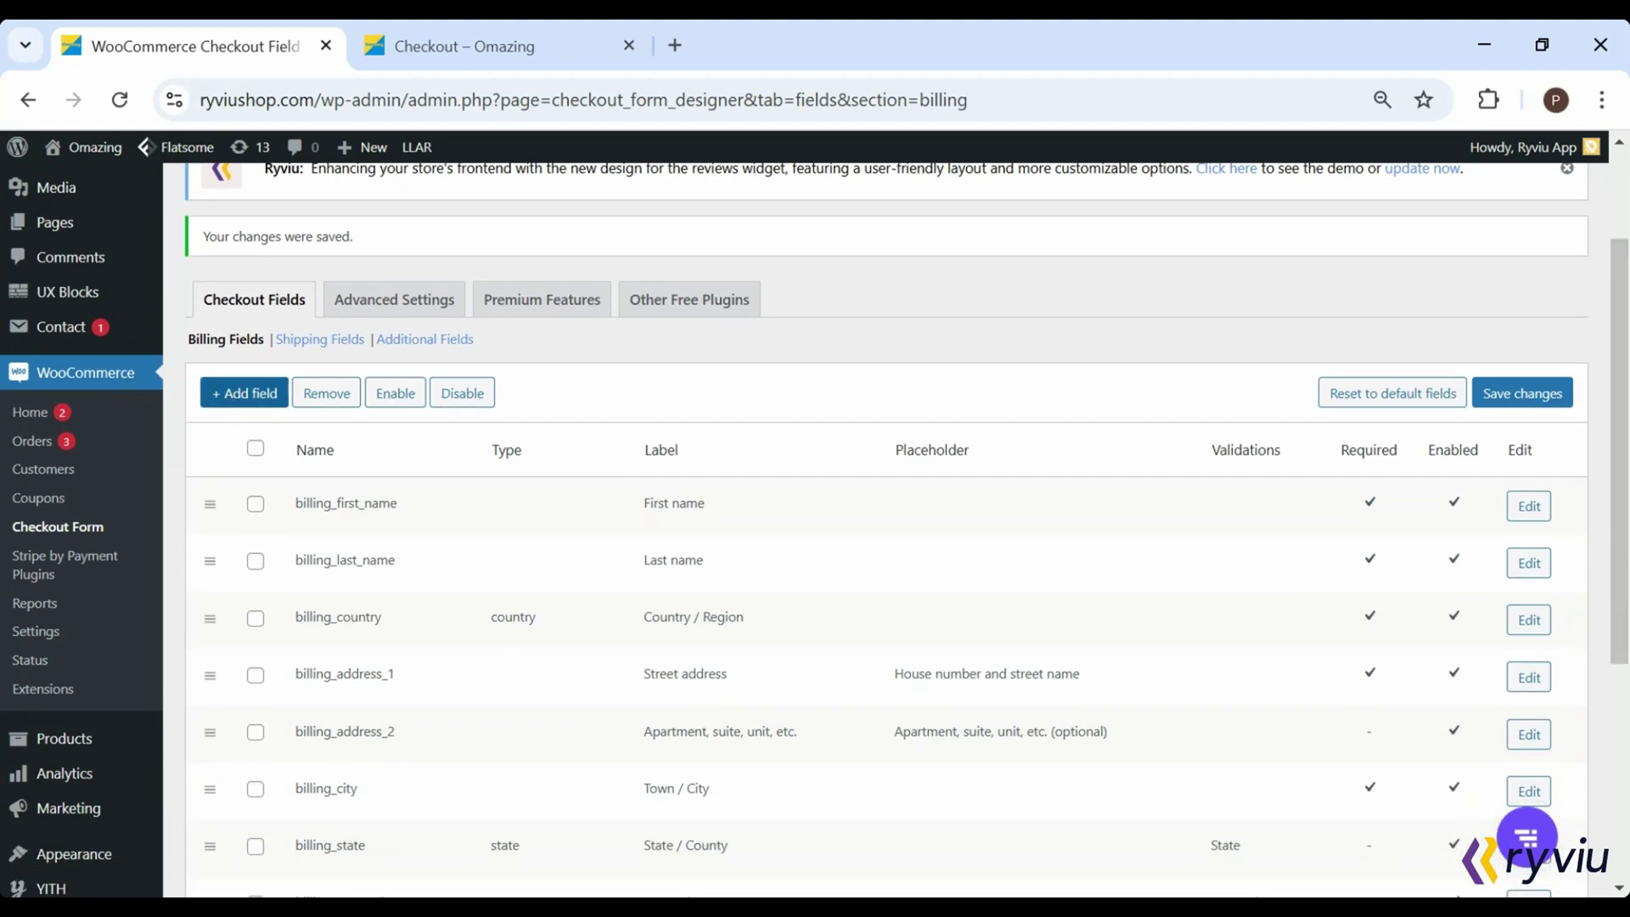
Add an optional Date field billing_date_advice labelled 'Choose a suitable date for more detailed advice'
{"action": "left_click", "coordinate": [240, 393]}
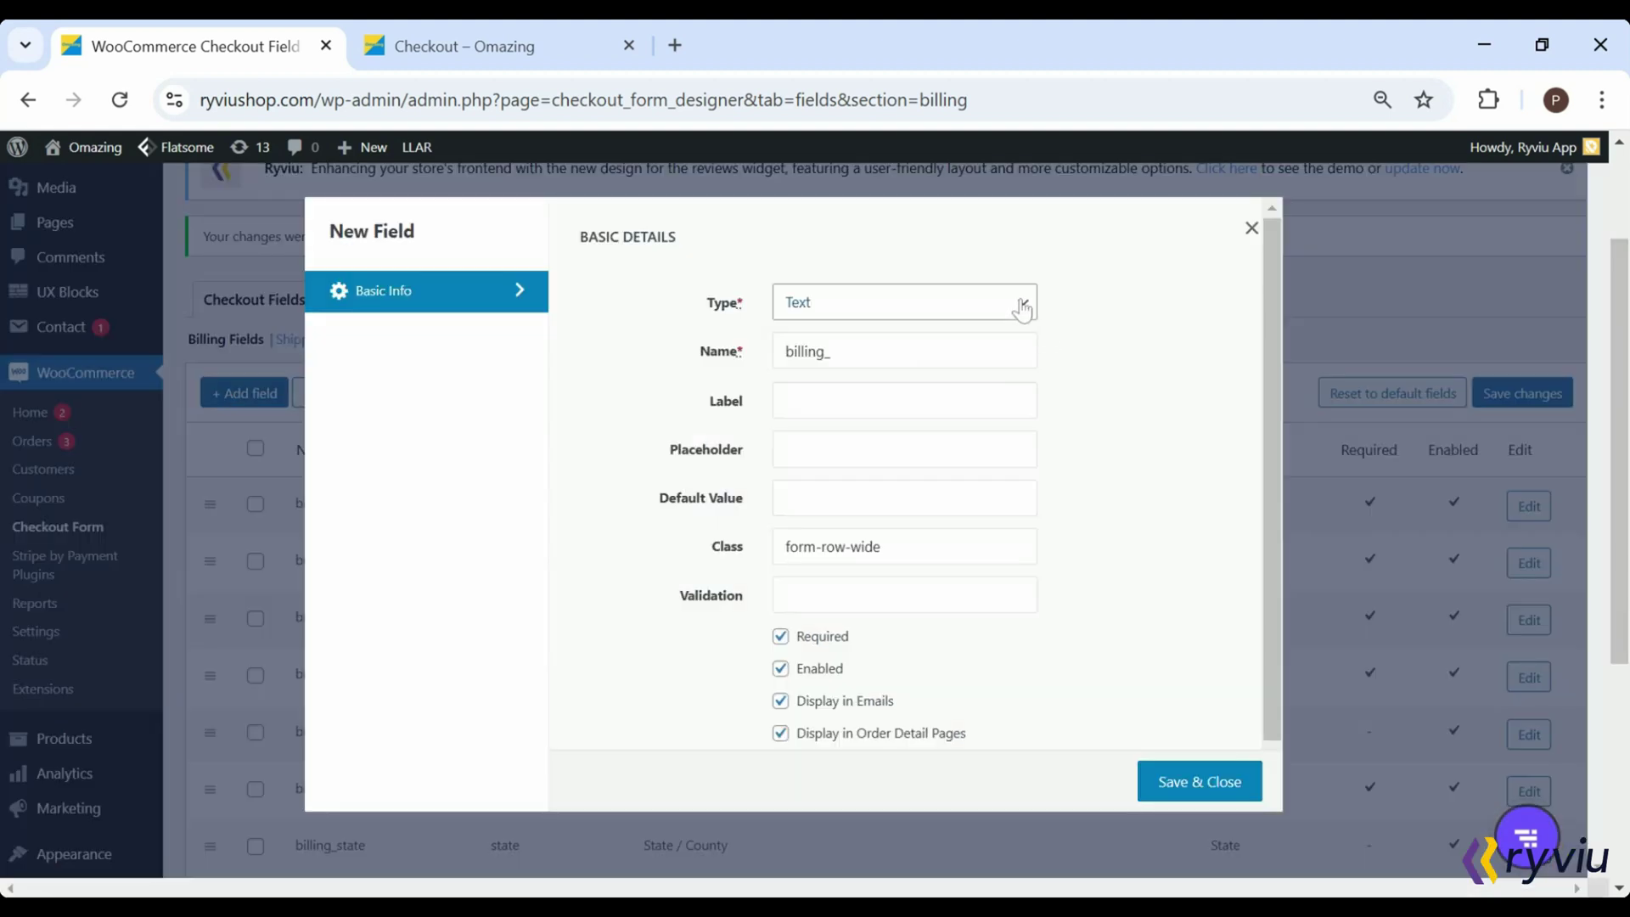
{"action": "key", "text": "d"}
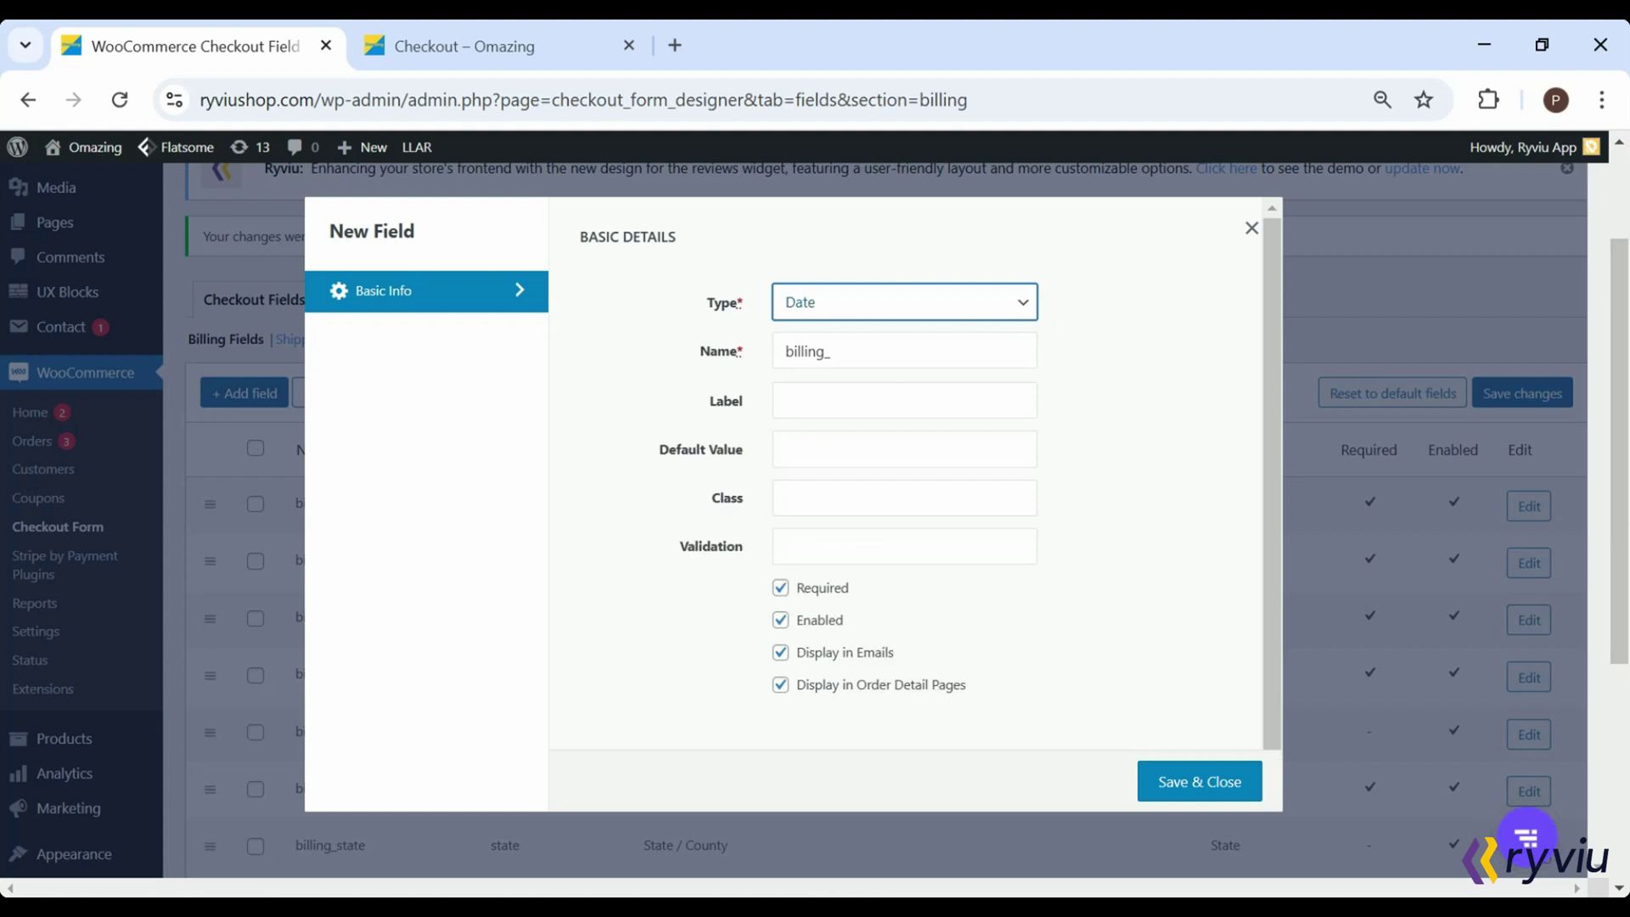
{"action": "type", "text": "Choose a suitable date for more detail"}
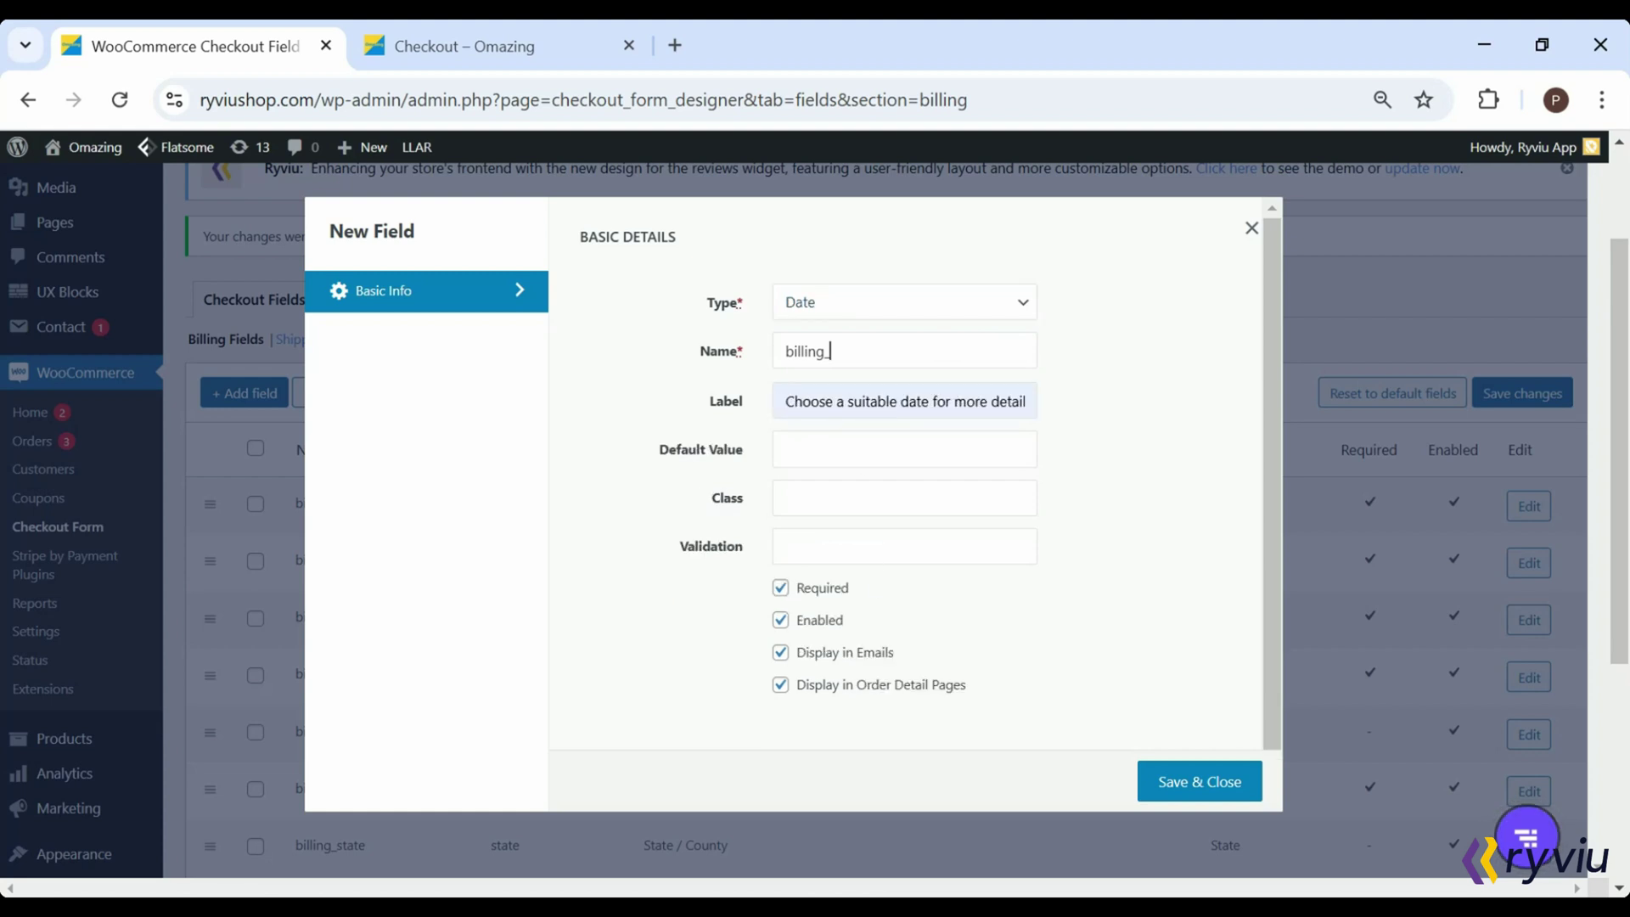
{"action": "type", "text": "date_advice"}
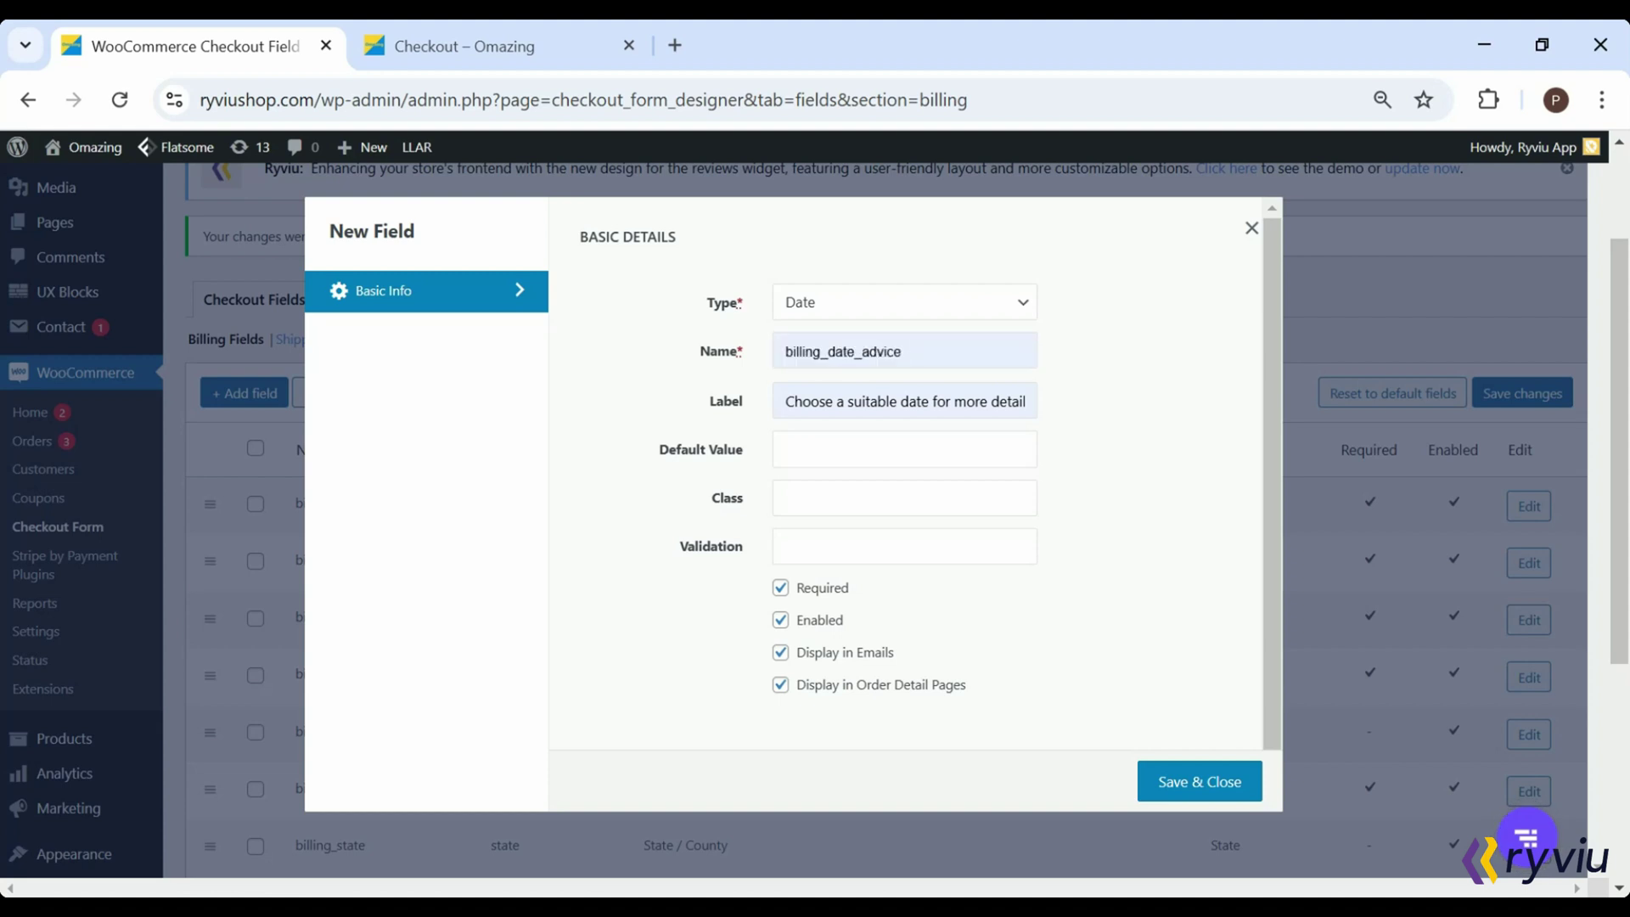
{"action": "left_click", "coordinate": [849, 586]}
{"action": "left_click", "coordinate": [1222, 785]}
Submit the Checkout Form billing field list with Save changes
{"action": "scroll", "coordinate": [1483, 575], "scroll_direction": "down", "scroll_amount": 5}
{"action": "scroll", "coordinate": [660, 704], "scroll_direction": "down", "scroll_amount": 2}
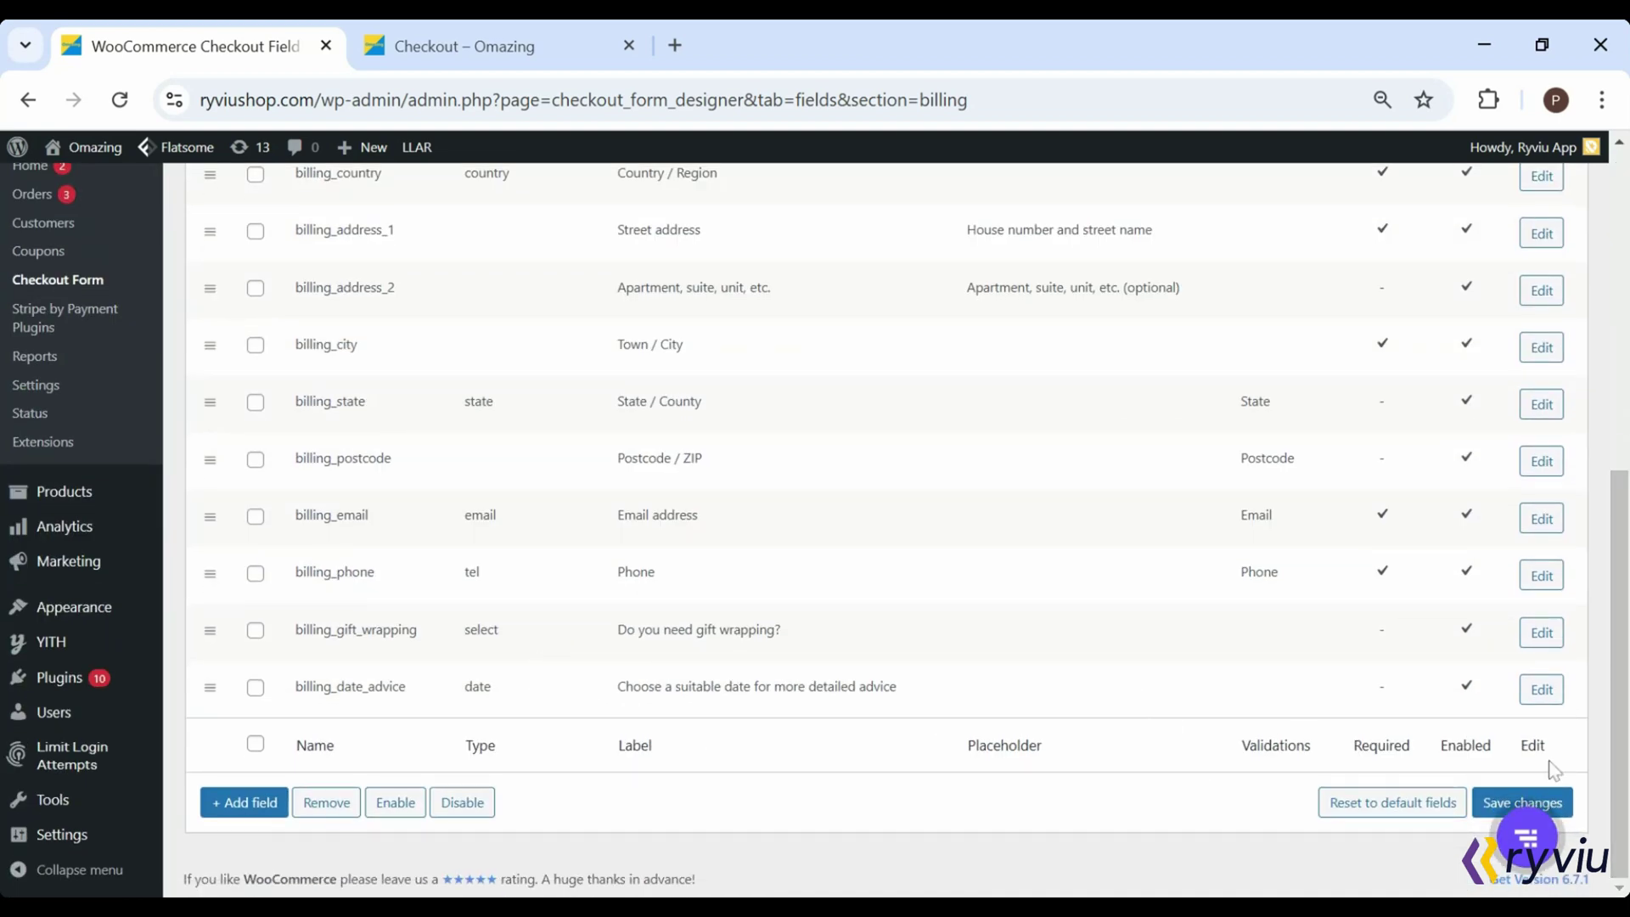
{"action": "left_click", "coordinate": [1524, 803]}
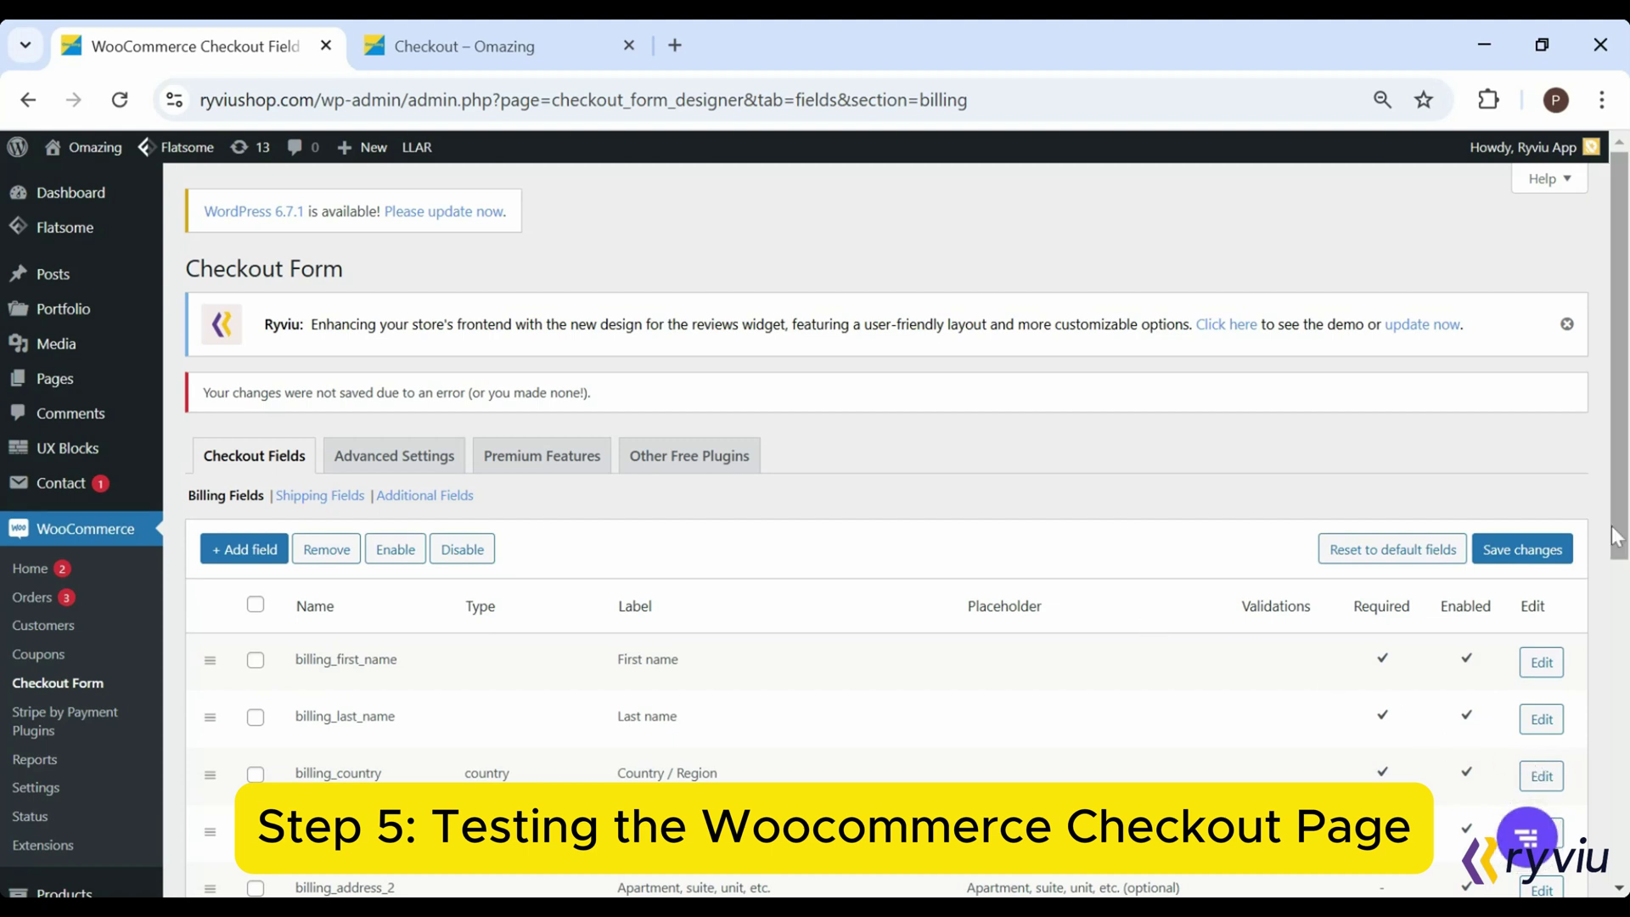
Reload the live checkout page so the new billing fields appear
{"action": "left_click", "coordinate": [512, 53]}
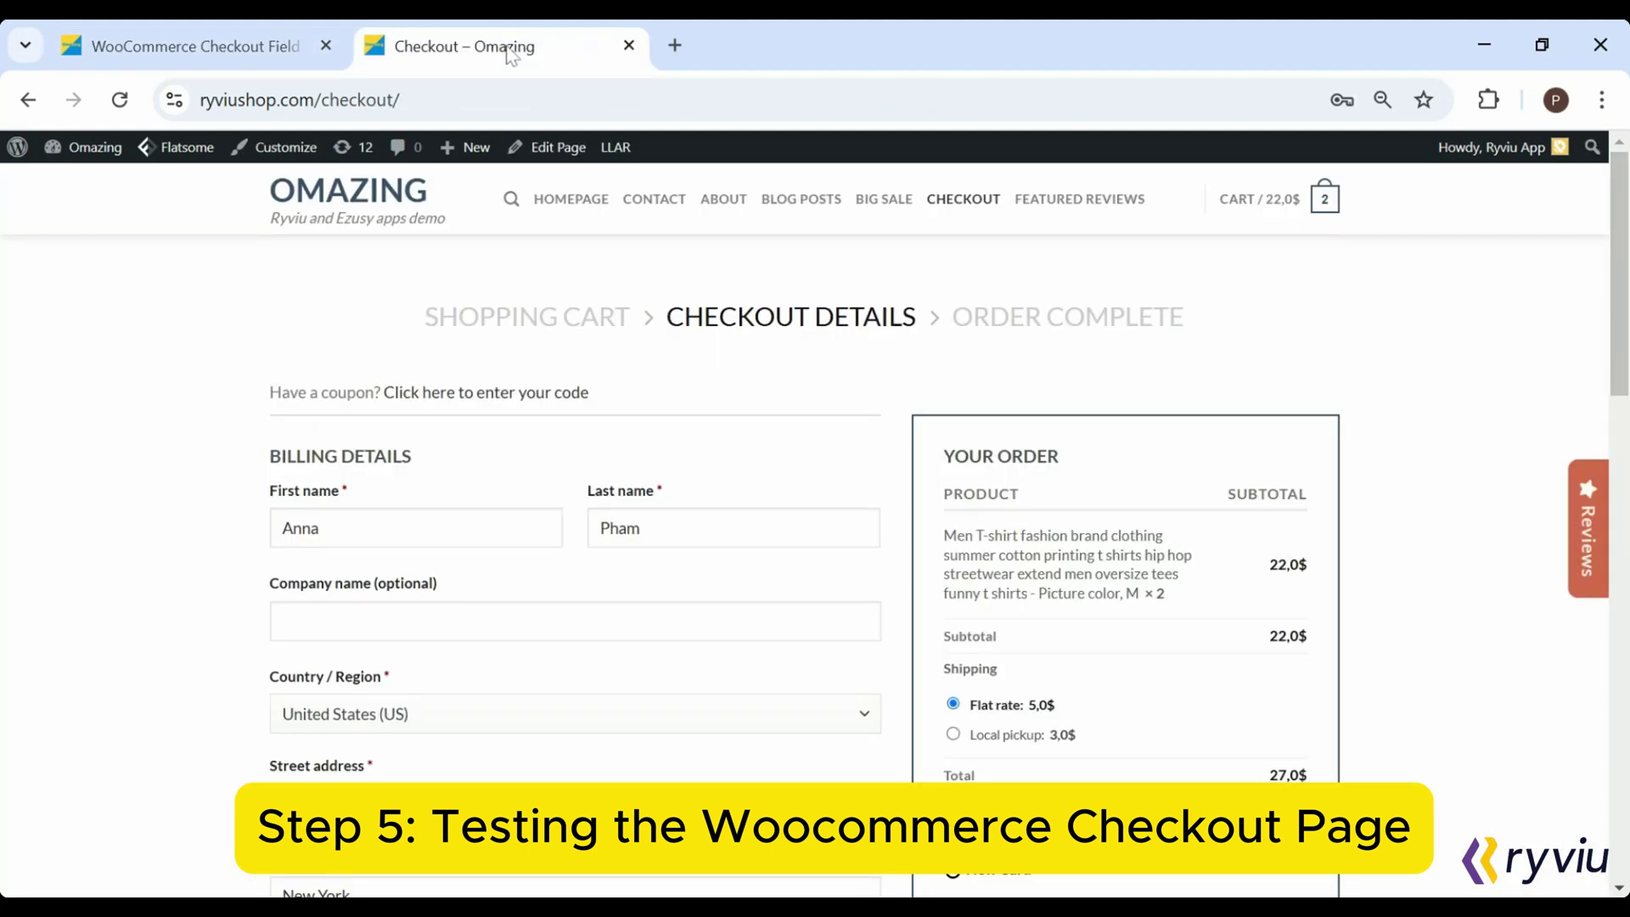
{"action": "left_click", "coordinate": [120, 100]}
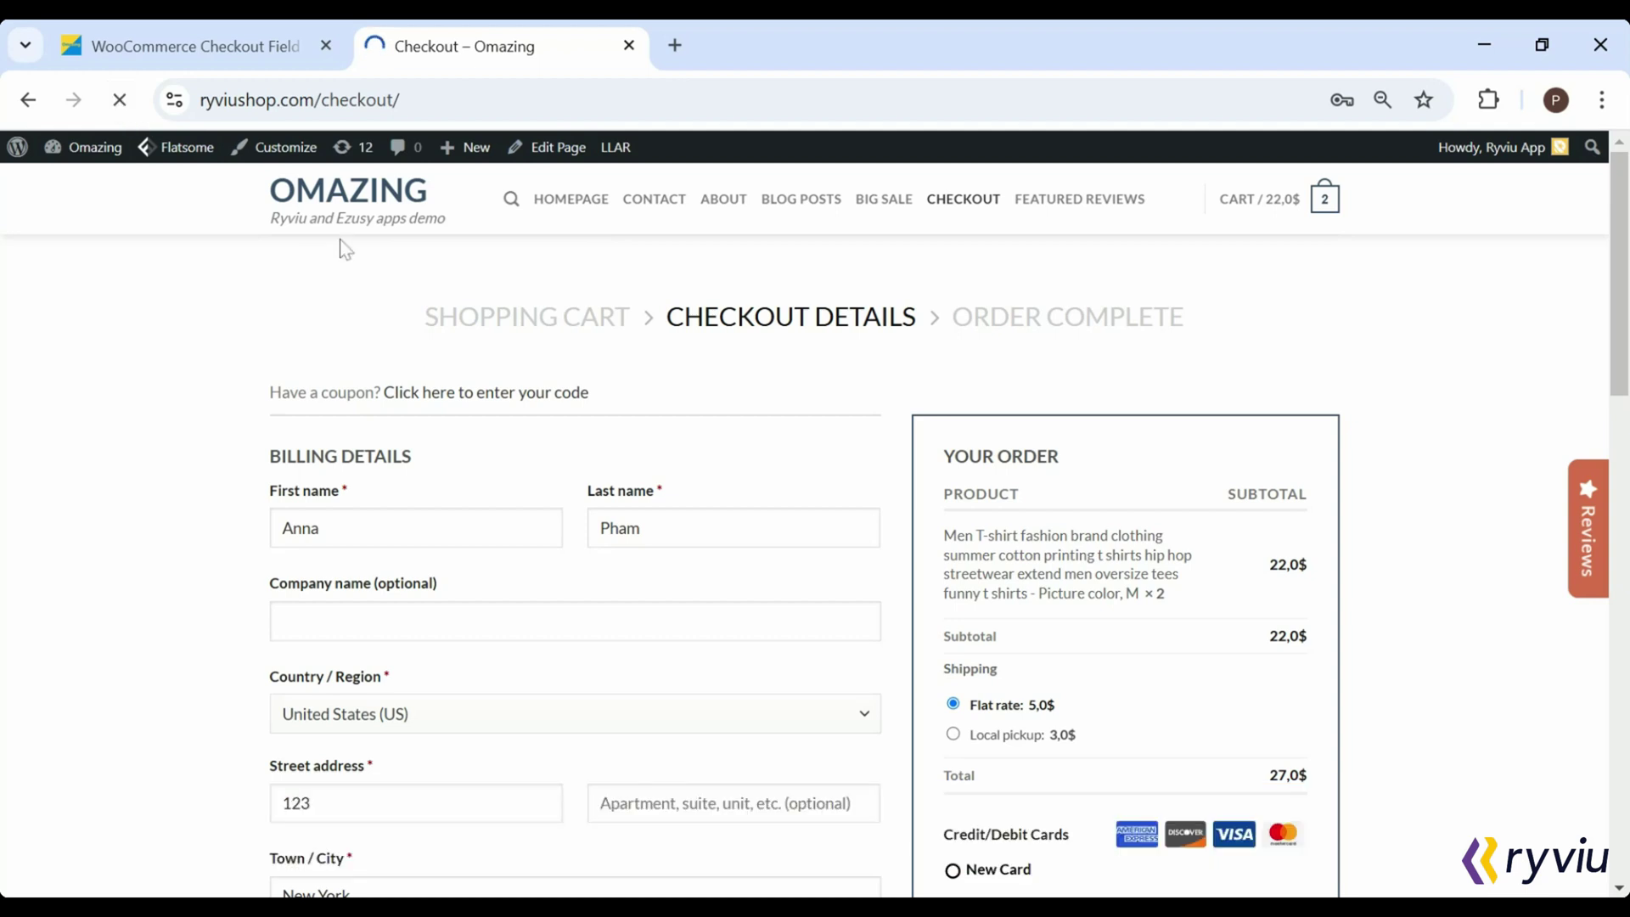
{"action": "scroll", "coordinate": [1623, 371], "scroll_direction": "down", "scroll_amount": 1}
{"action": "scroll", "coordinate": [1131, 432], "scroll_direction": "down", "scroll_amount": 8}
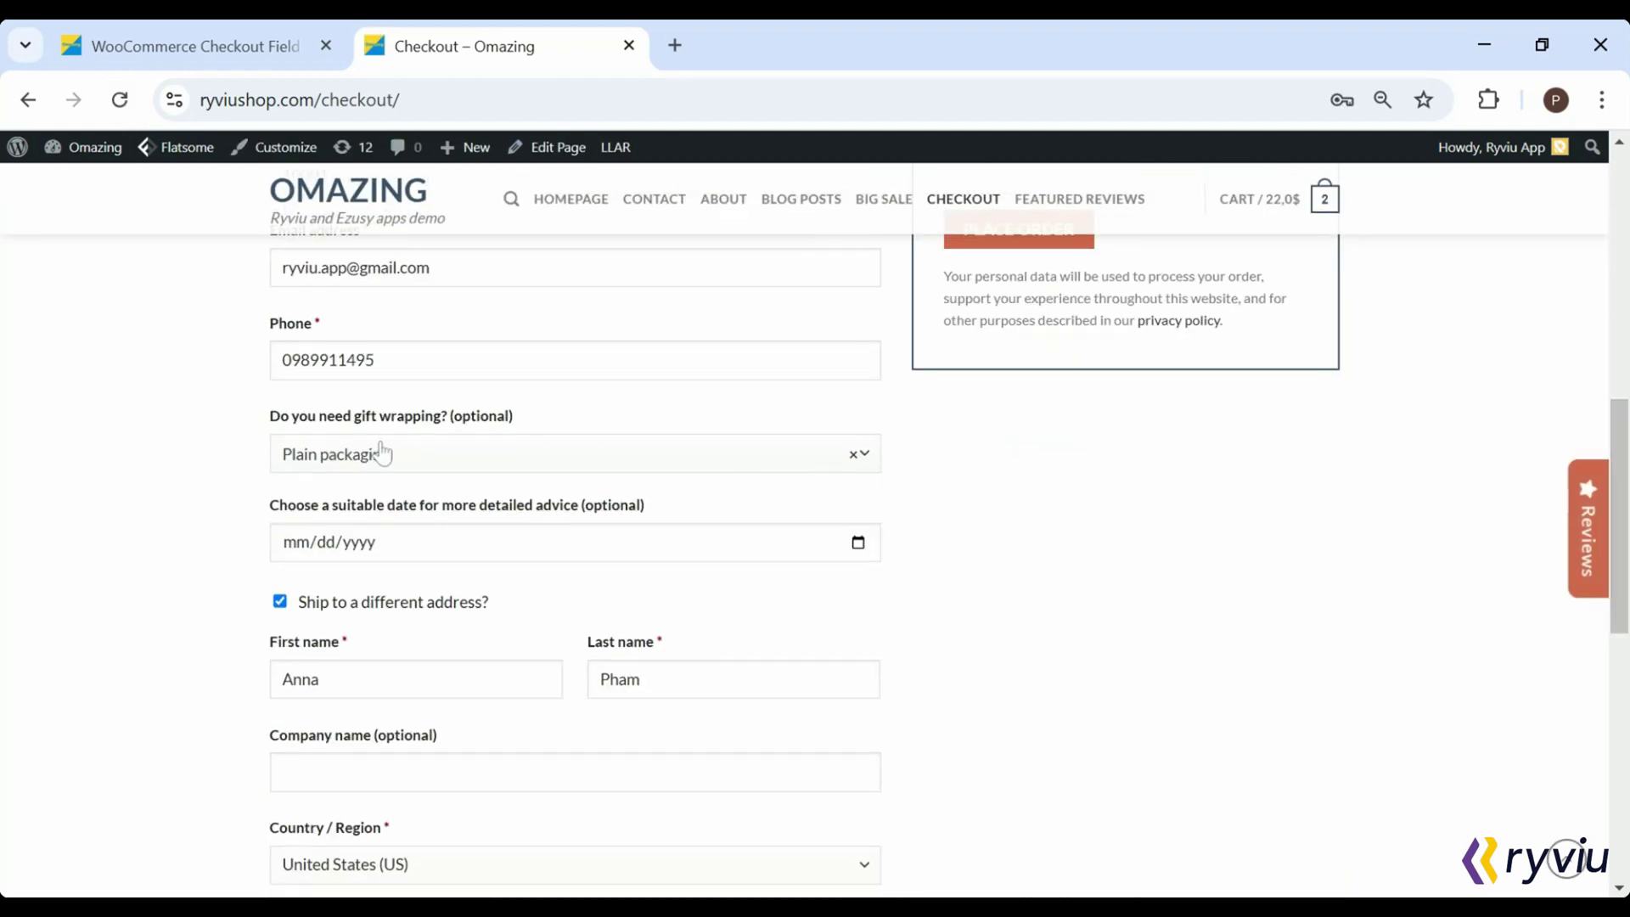
Choose Birthday-themed packaging for gift wrapping and check the advice-date field
{"action": "left_click", "coordinate": [864, 455]}
{"action": "left_click", "coordinate": [563, 583]}
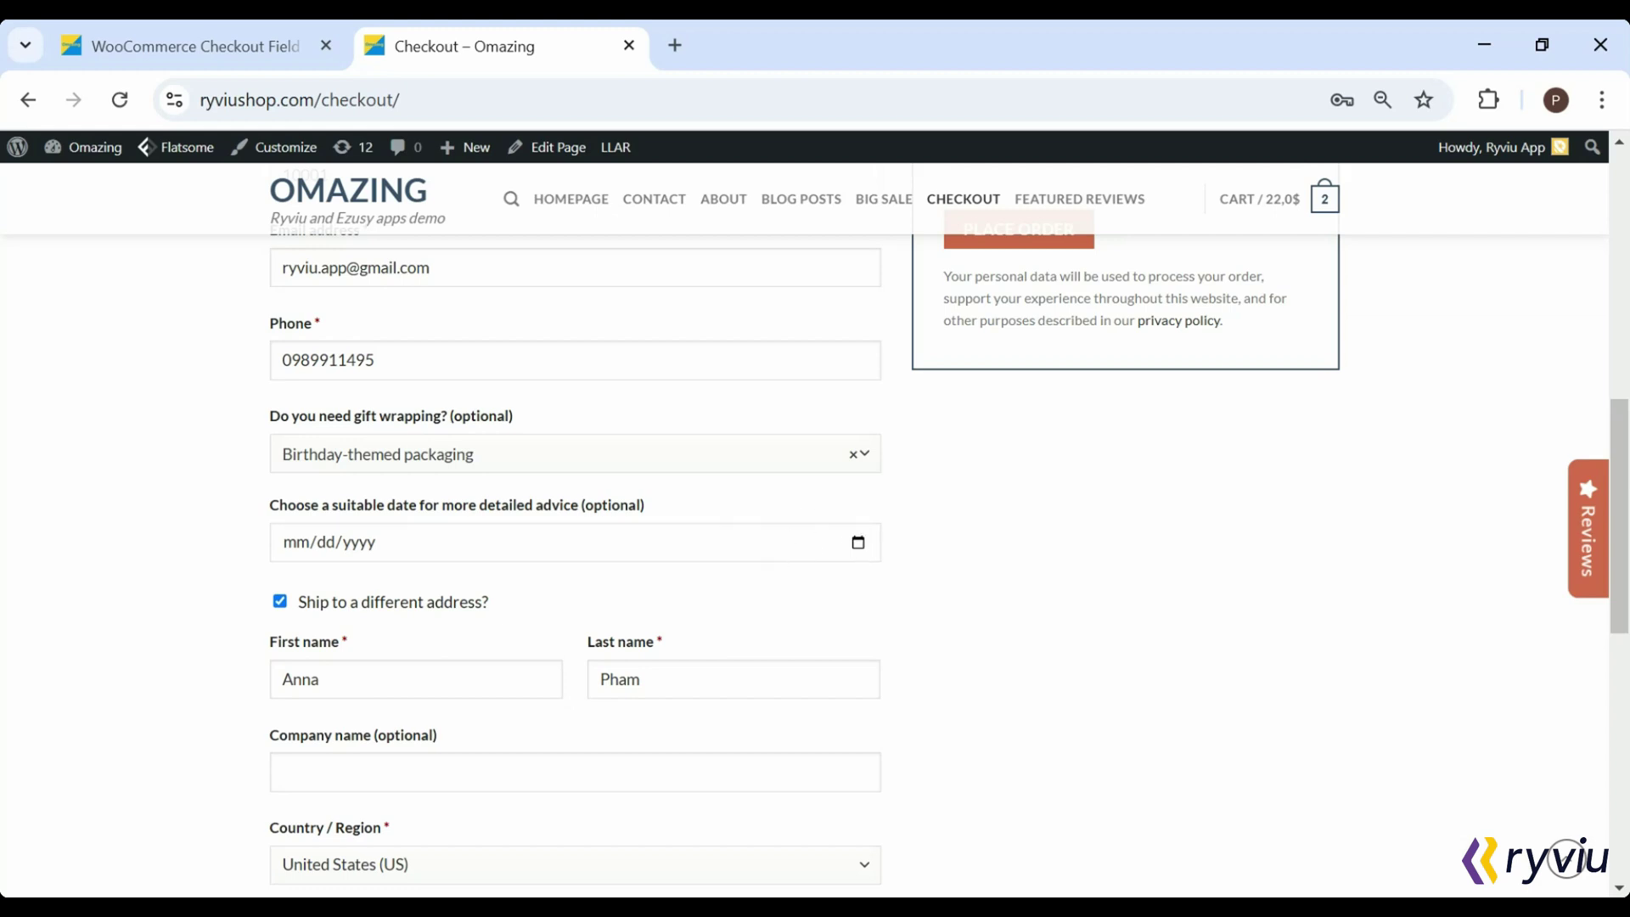
{"action": "scroll", "coordinate": [772, 560], "scroll_direction": "down", "scroll_amount": 1}
{"action": "scroll", "coordinate": [772, 560], "scroll_direction": "up", "scroll_amount": 2}
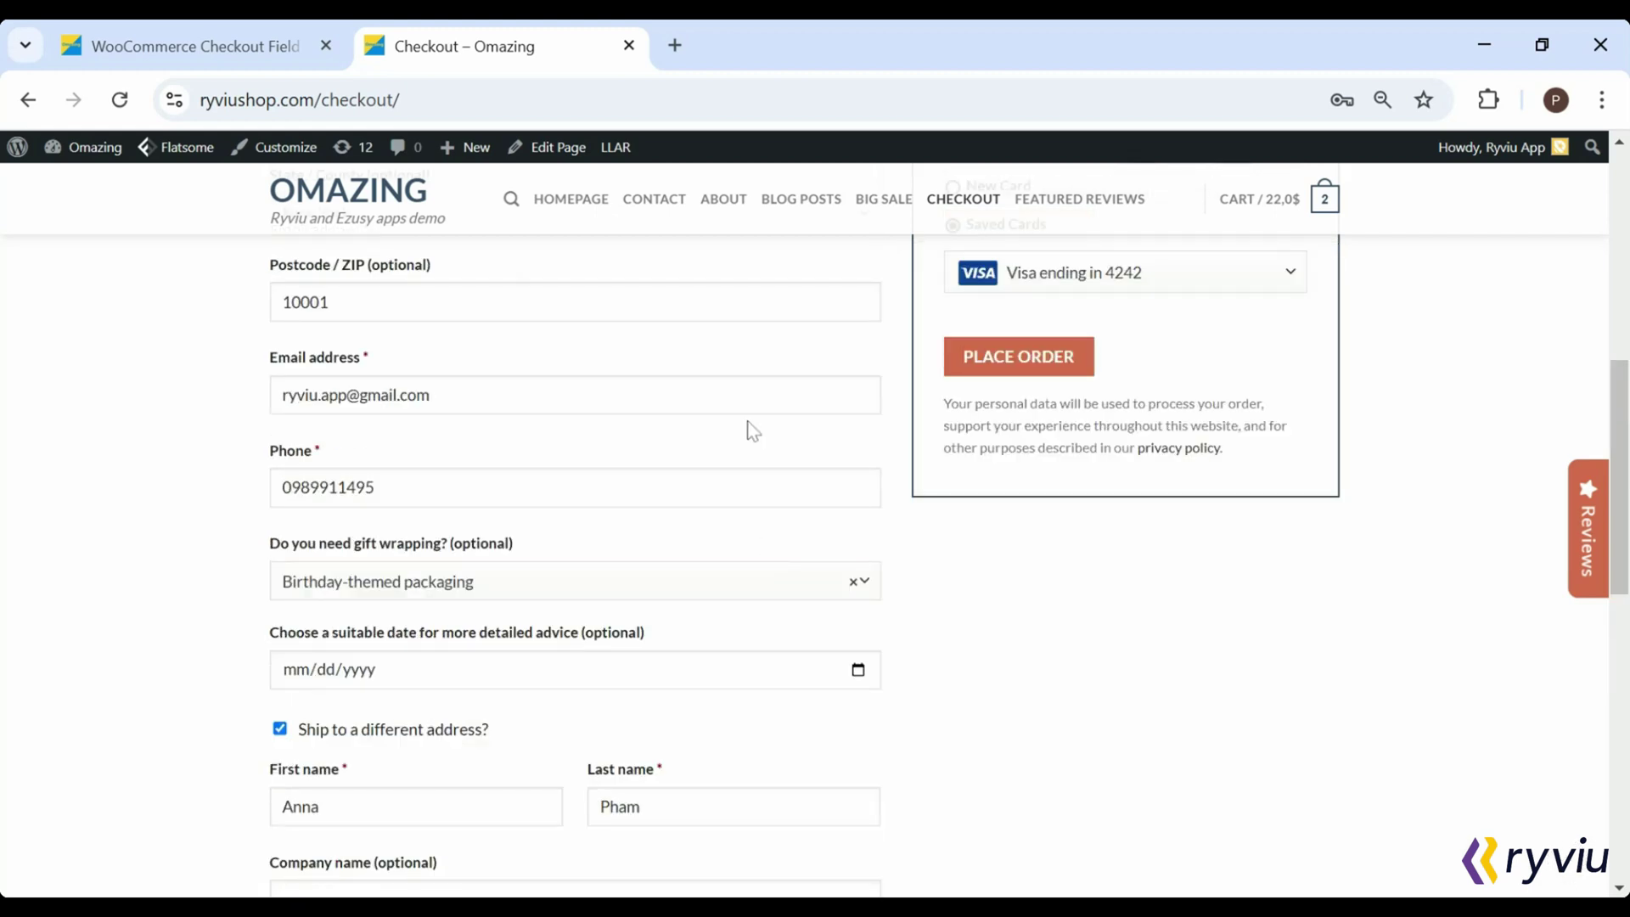
{"action": "scroll", "coordinate": [753, 431], "scroll_direction": "up", "scroll_amount": 5}
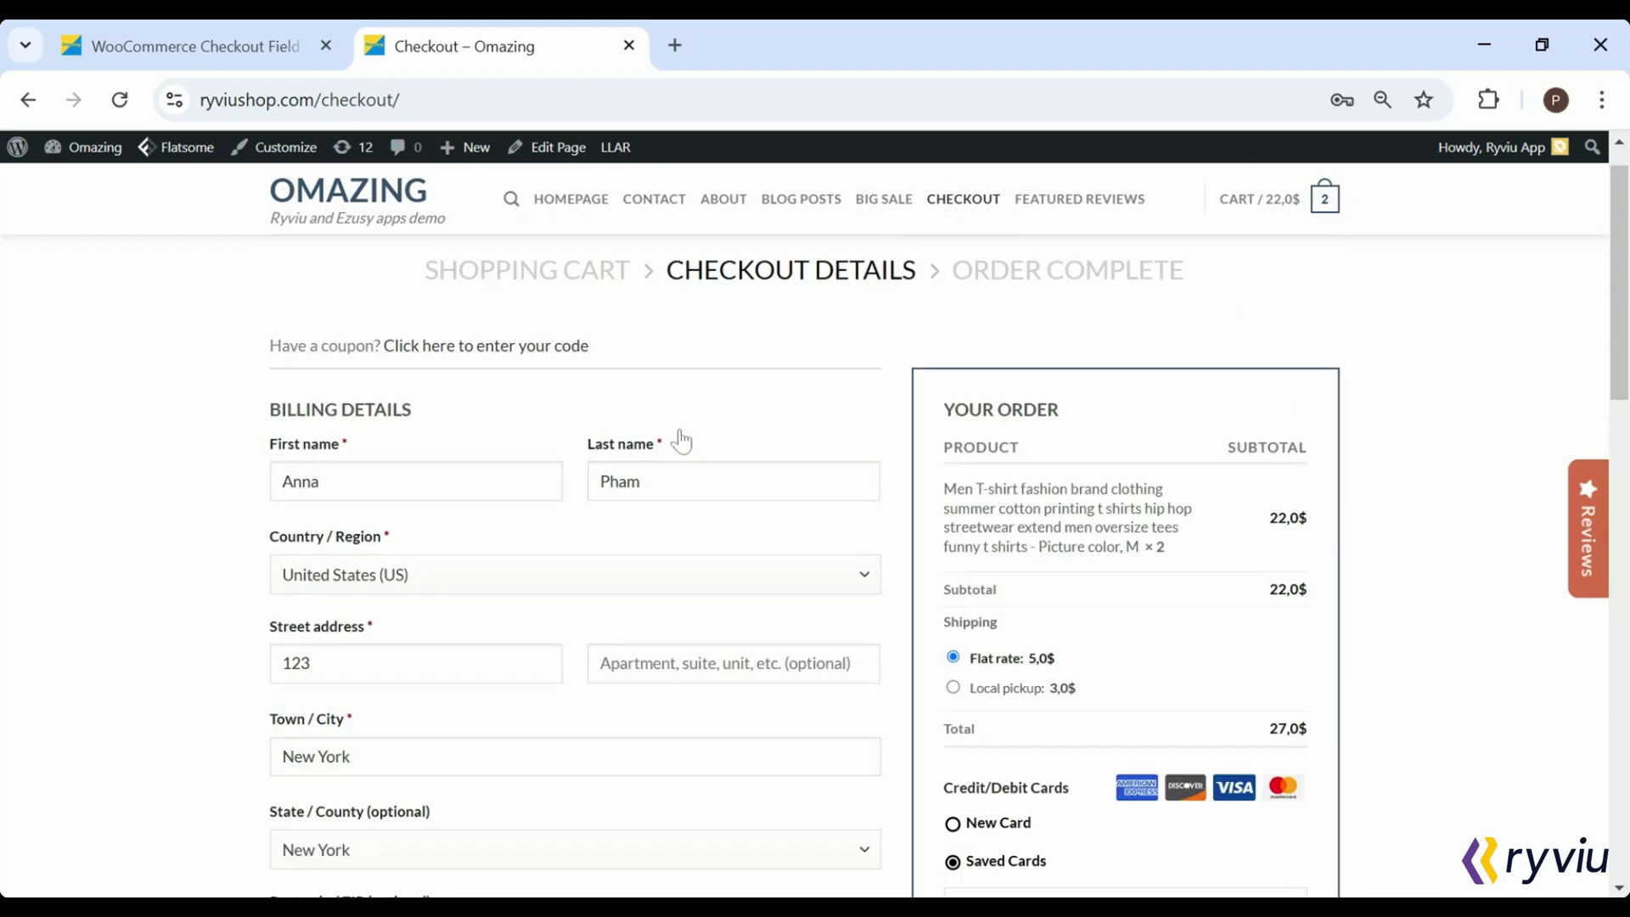
{"action": "left_click", "coordinate": [183, 46]}
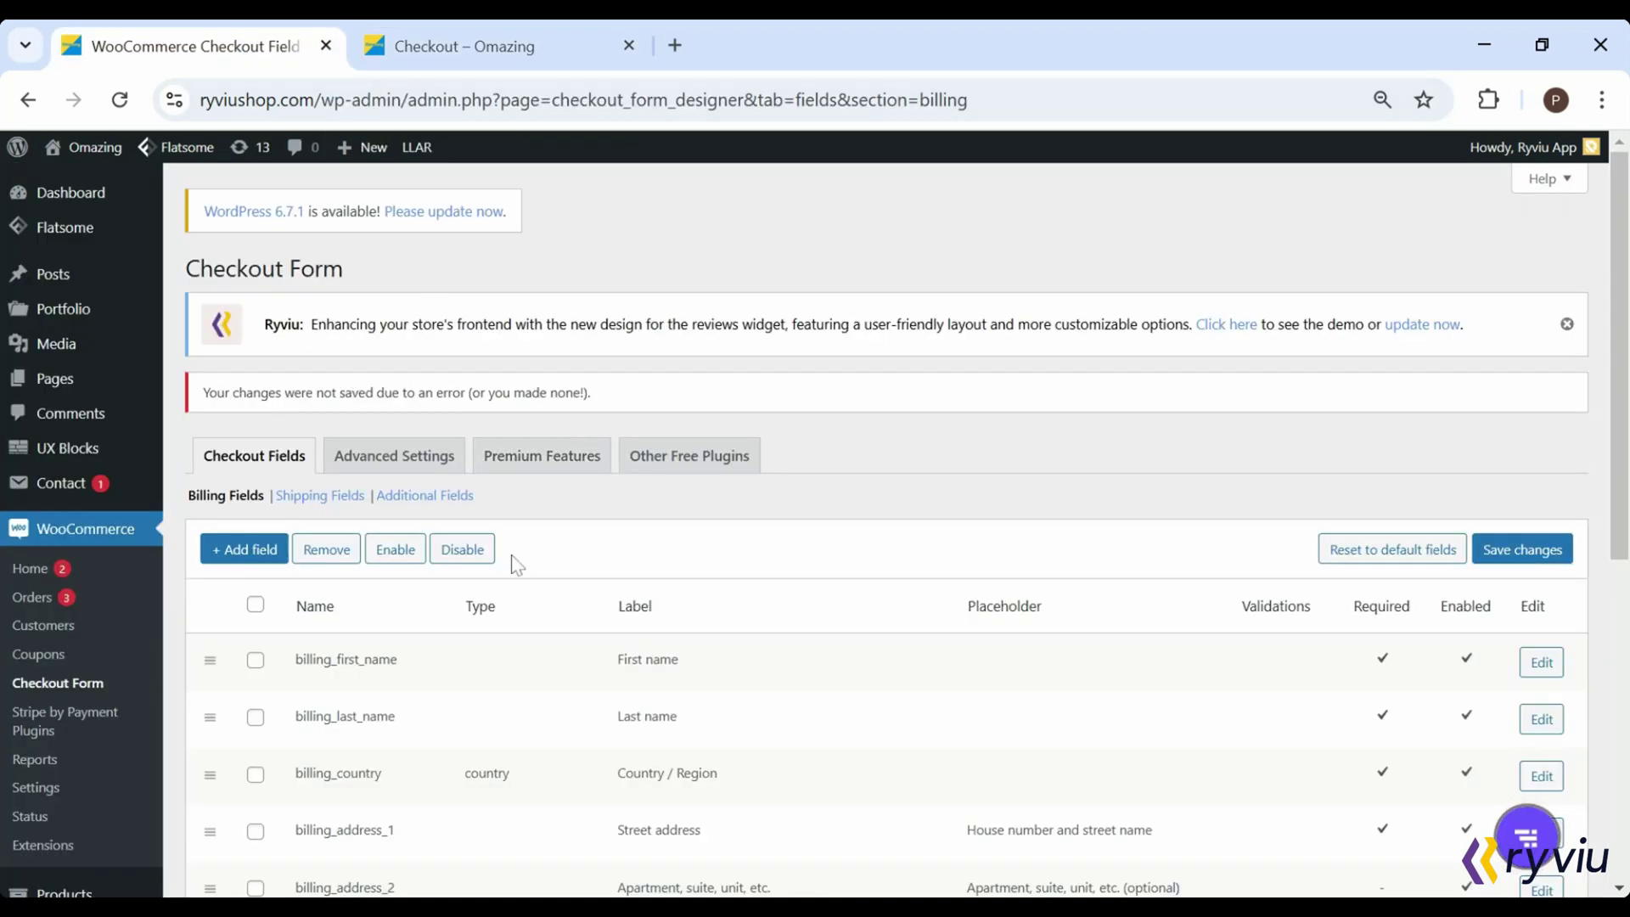